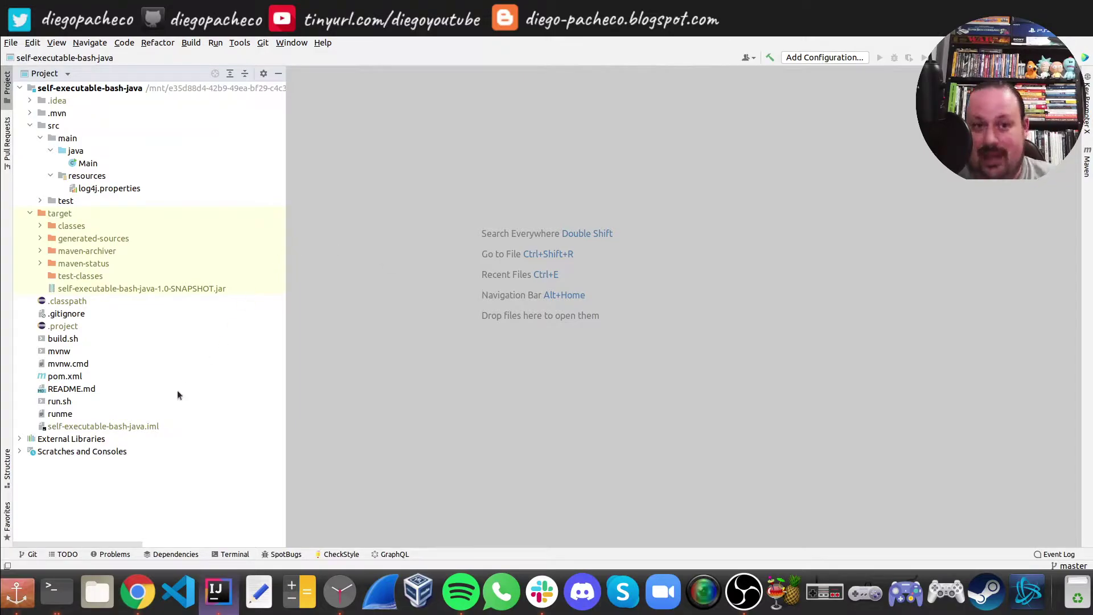
# Review pom.xml's junit provider version and junit-jupiter-api dependency, then close pom.xml
pyautogui.click(89, 377)
pyautogui.press('Return')
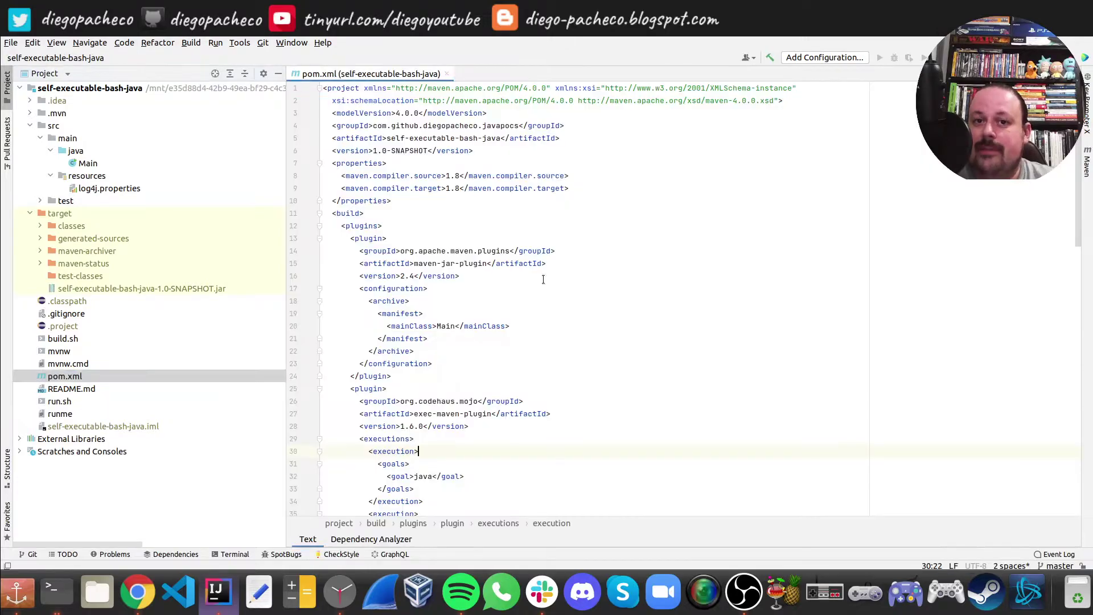
pyautogui.scroll(-4, 563, 353)
pyautogui.scroll(-5, 563, 352)
pyautogui.scroll(-5, 563, 352)
pyautogui.scroll(-1, 563, 352)
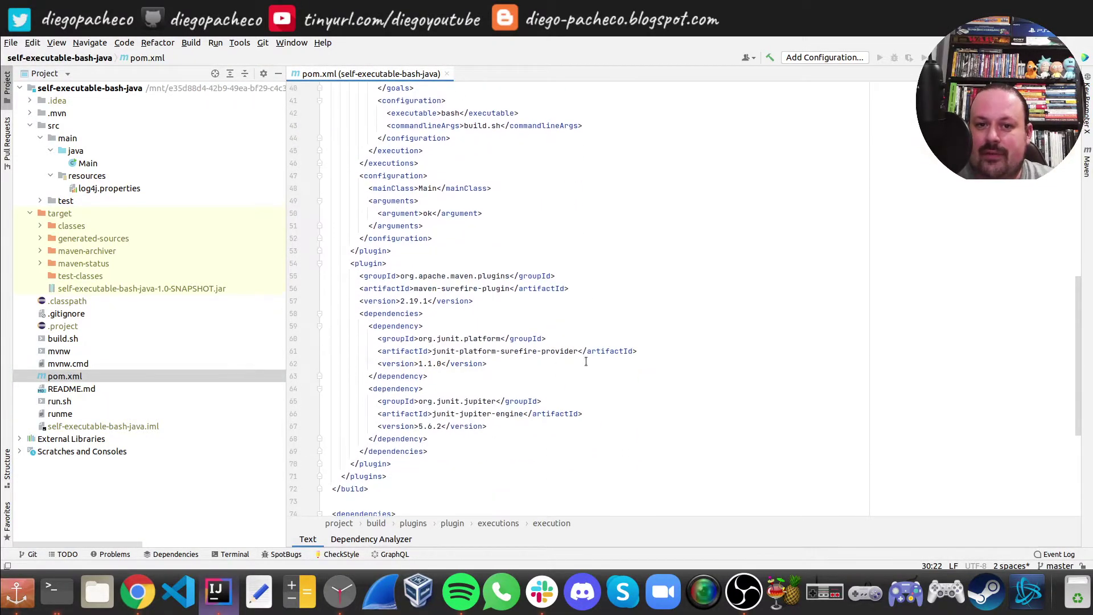
pyautogui.click(575, 363)
pyautogui.scroll(-2, 581, 359)
pyautogui.scroll(-5, 582, 348)
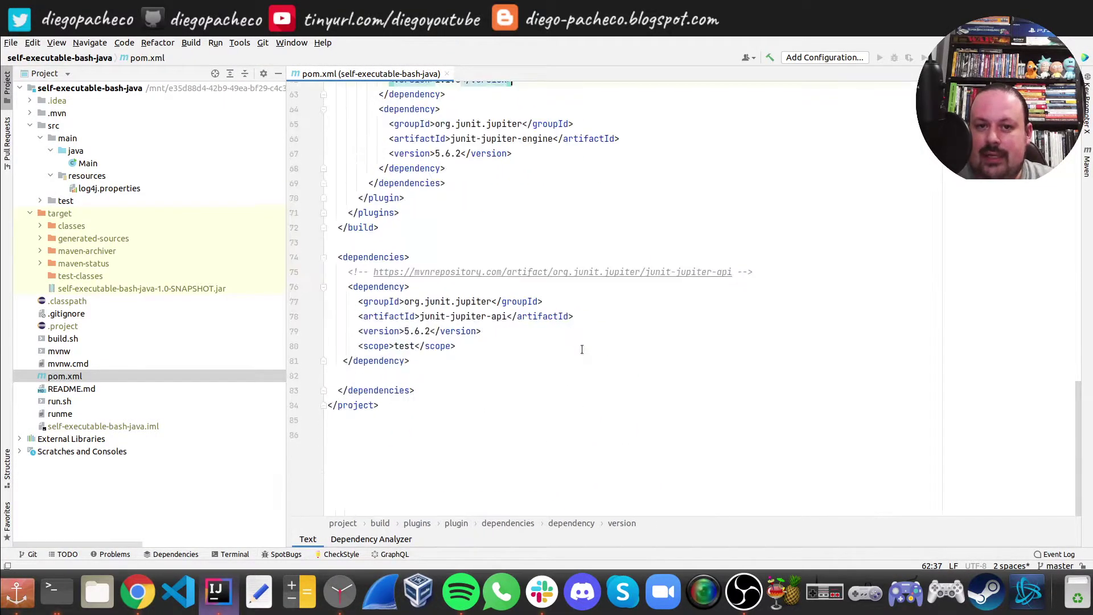
pyautogui.keyDown('ctrl'); pyautogui.scroll(1, 444, 342); pyautogui.keyUp('ctrl')
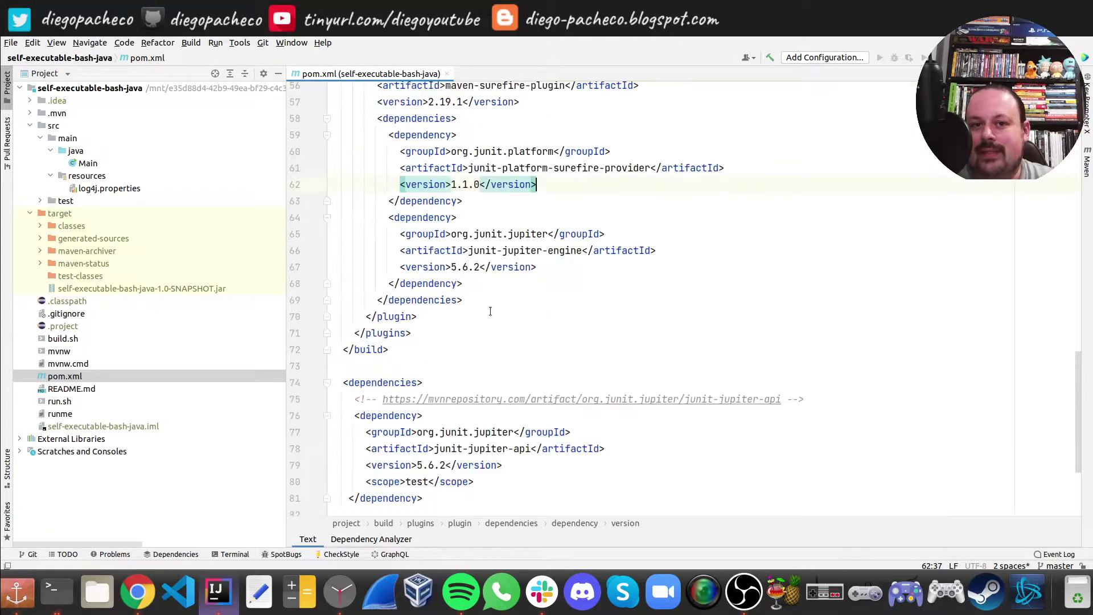
pyautogui.scroll(-3, 479, 350)
pyautogui.click(415, 343)
pyautogui.hotkey('ctrl', 'w')
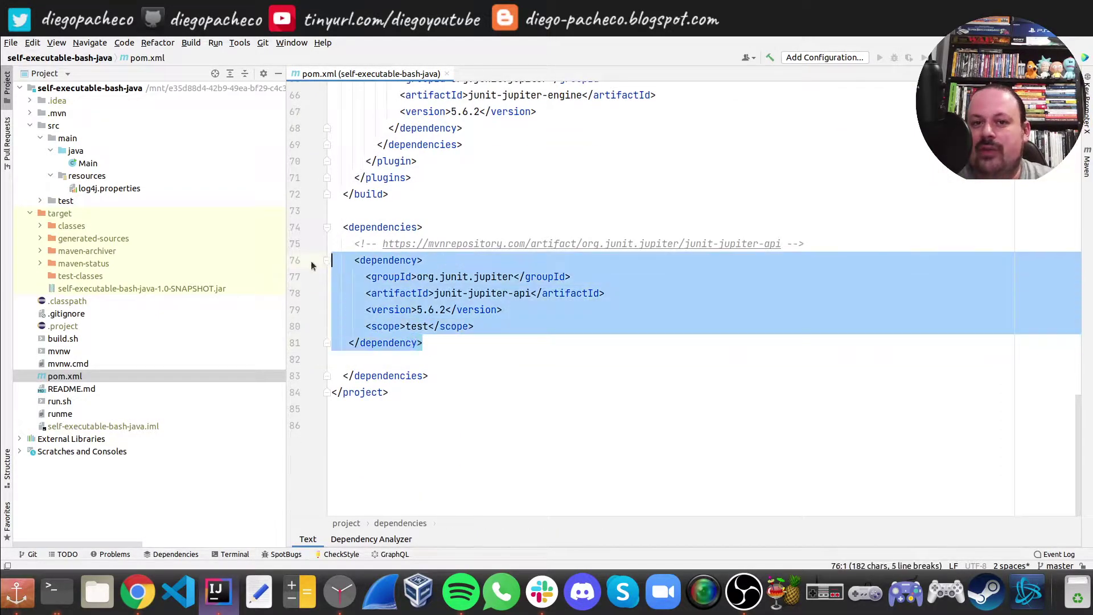
pyautogui.press('Escape')
pyautogui.scroll(1, 568, 279)
pyautogui.scroll(10, 567, 278)
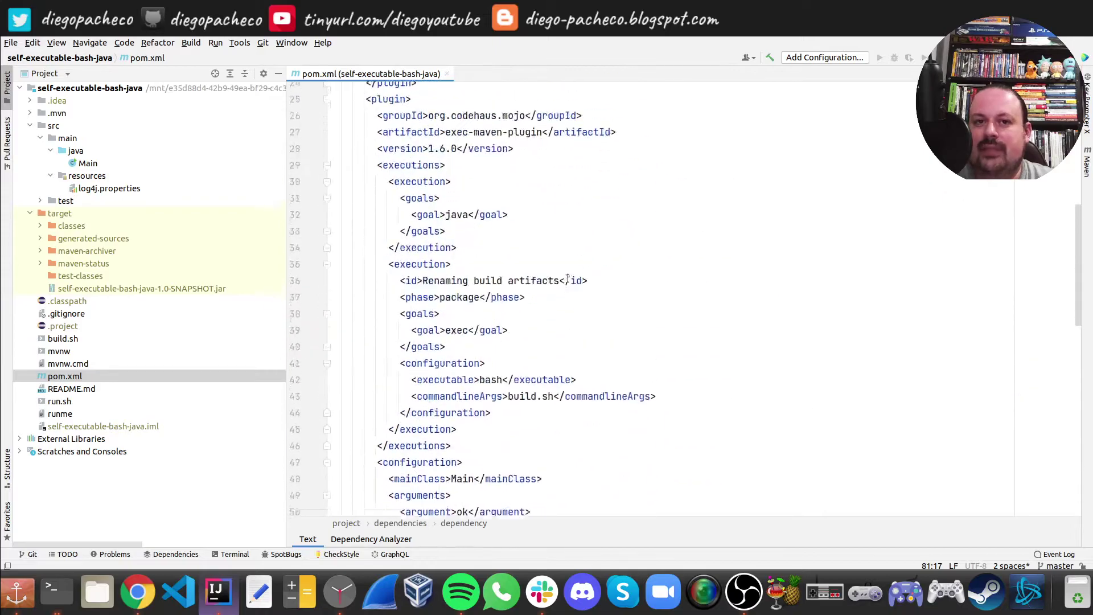
pyautogui.scroll(8, 496, 223)
pyautogui.scroll(2, 422, 163)
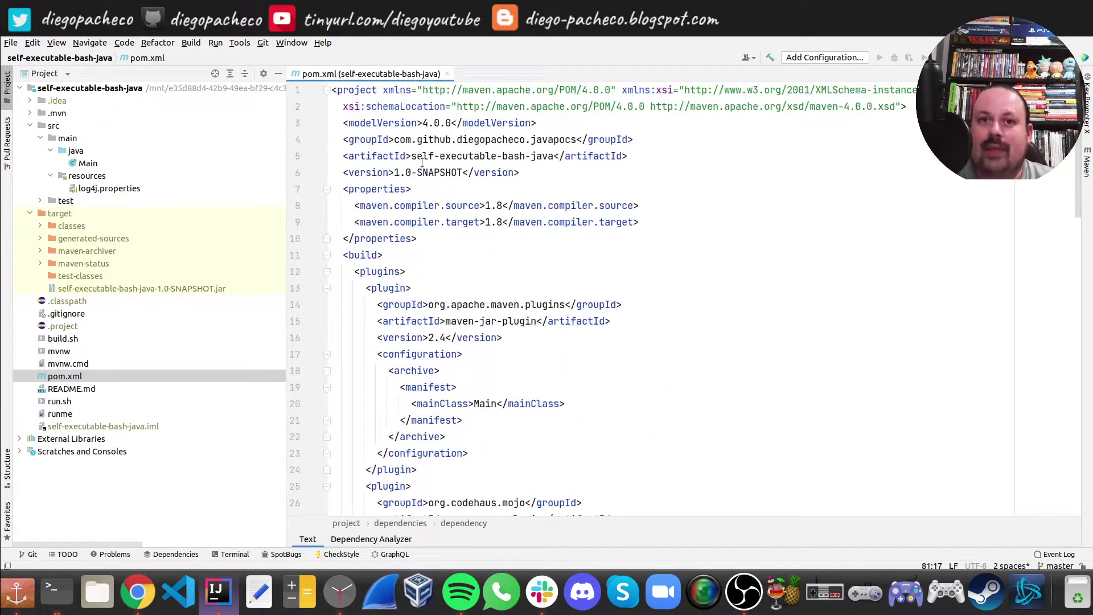
pyautogui.click(447, 74)
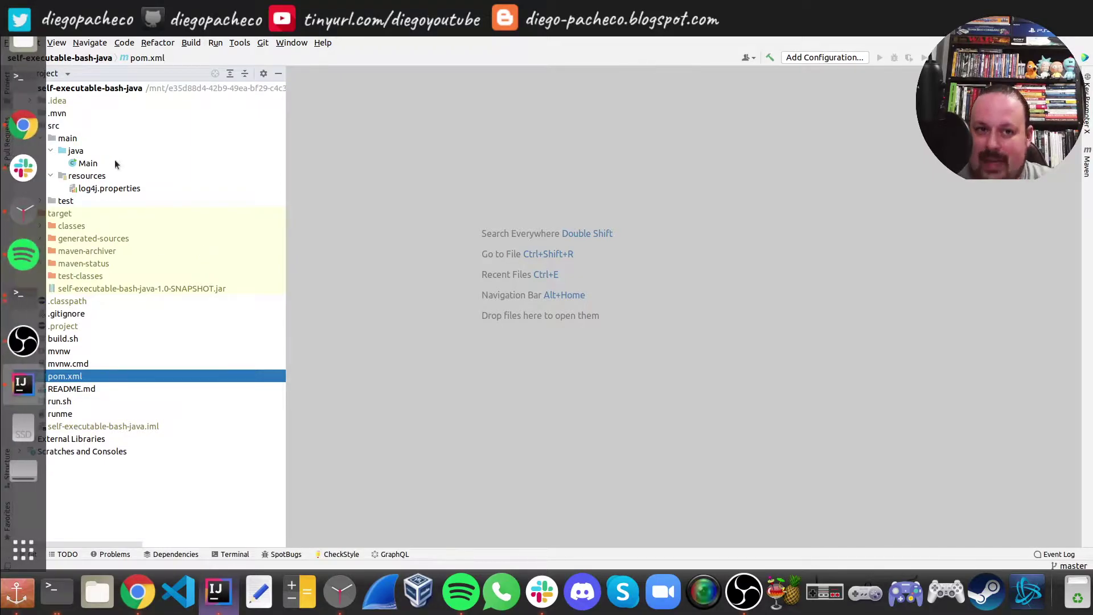
# Open Main.java and look over the main method's braces and the 'It works!' message
pyautogui.click(132, 162)
pyautogui.doubleClick(132, 162)
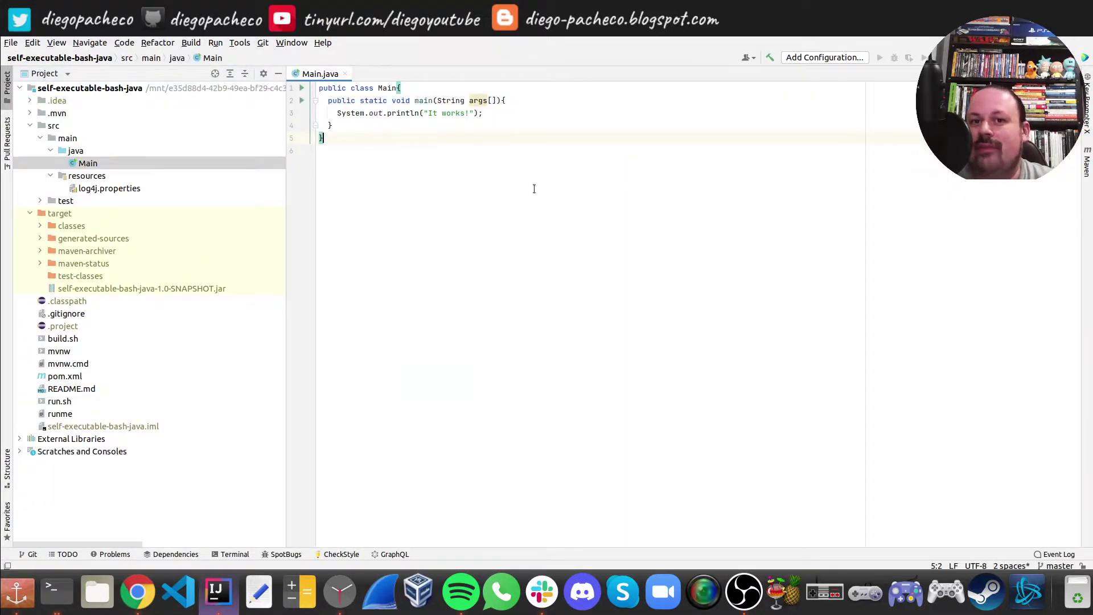
pyautogui.scroll(1, 534, 189)
pyautogui.scroll(1, 534, 189)
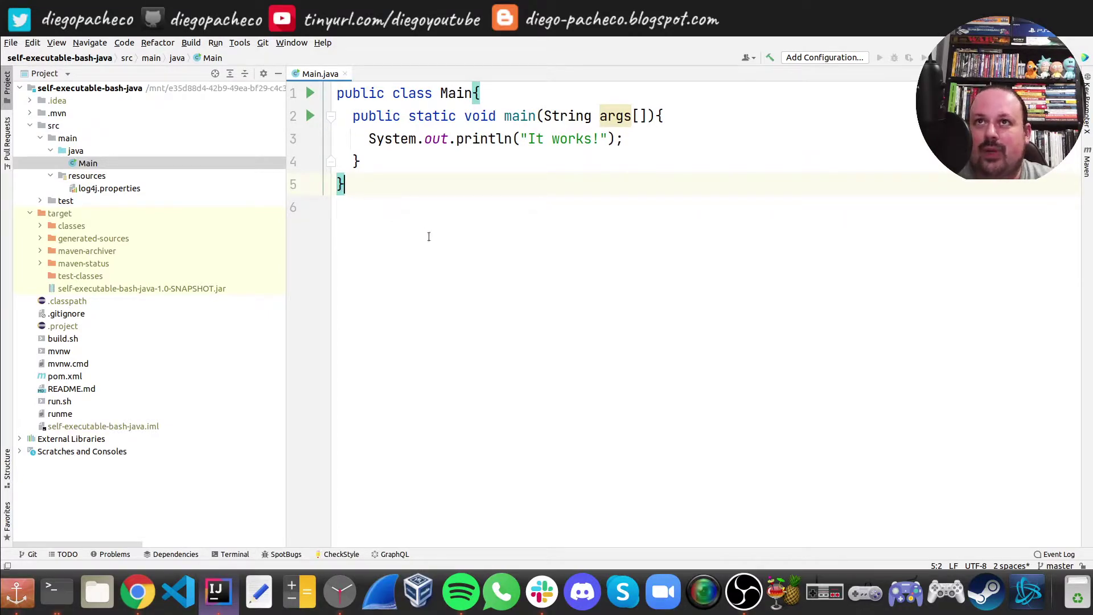
pyautogui.scroll(1, 427, 236)
pyautogui.scroll(1, 428, 236)
pyautogui.scroll(1, 429, 236)
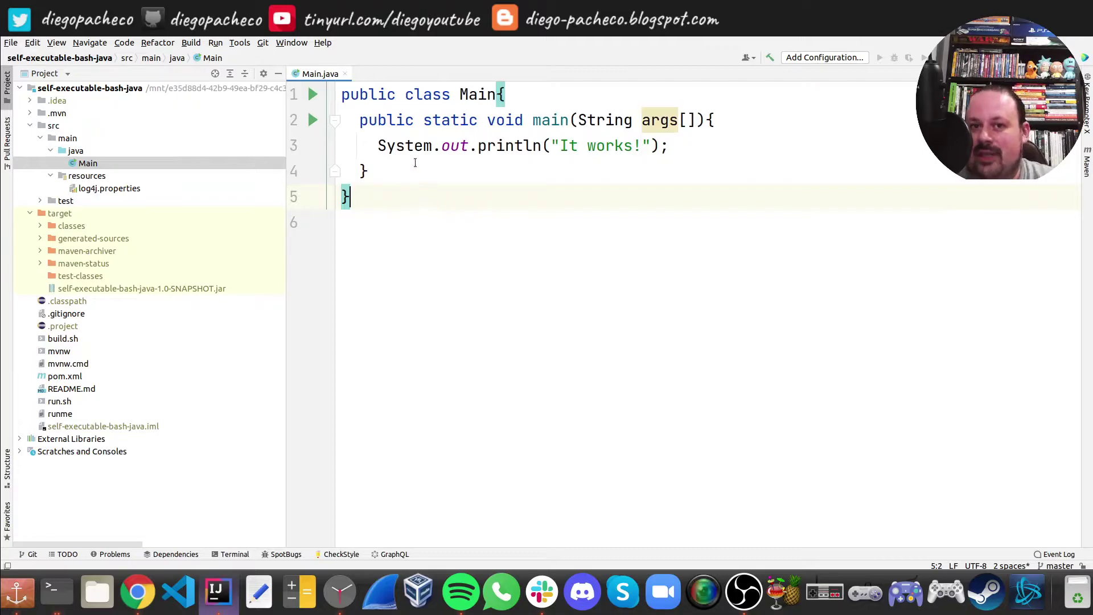
pyautogui.click(416, 164)
pyautogui.click(439, 222)
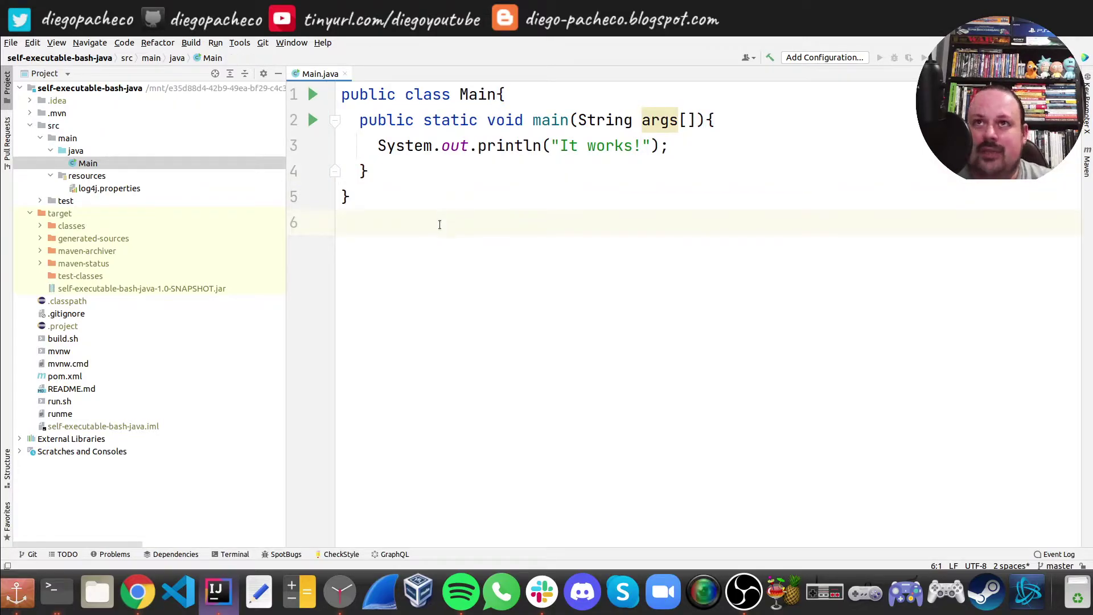
pyautogui.click(430, 173)
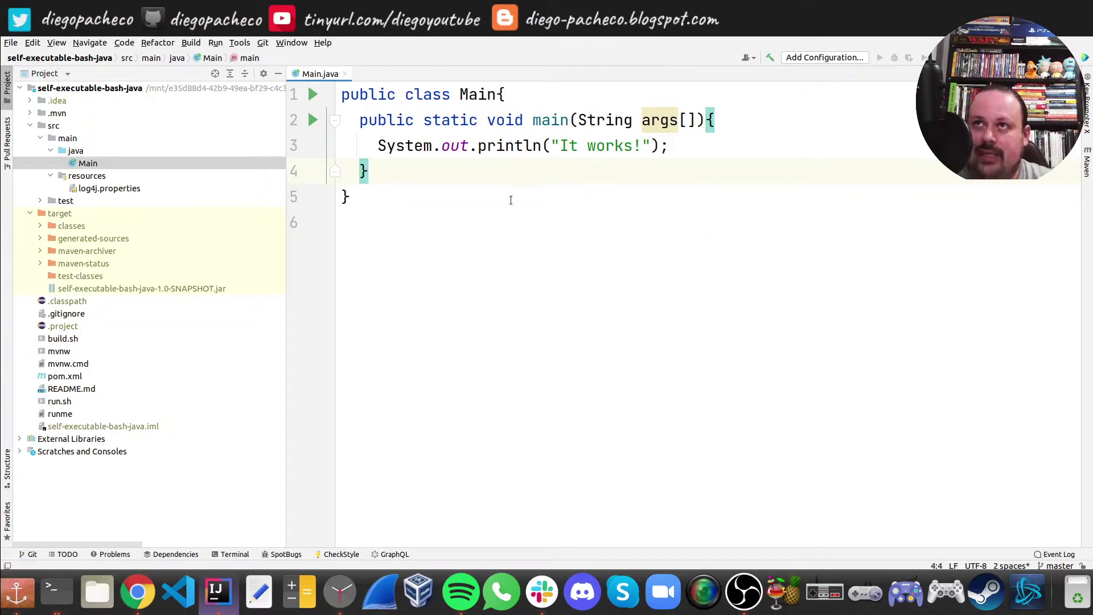
pyautogui.moveTo(547, 145); pyautogui.dragTo(642, 148)
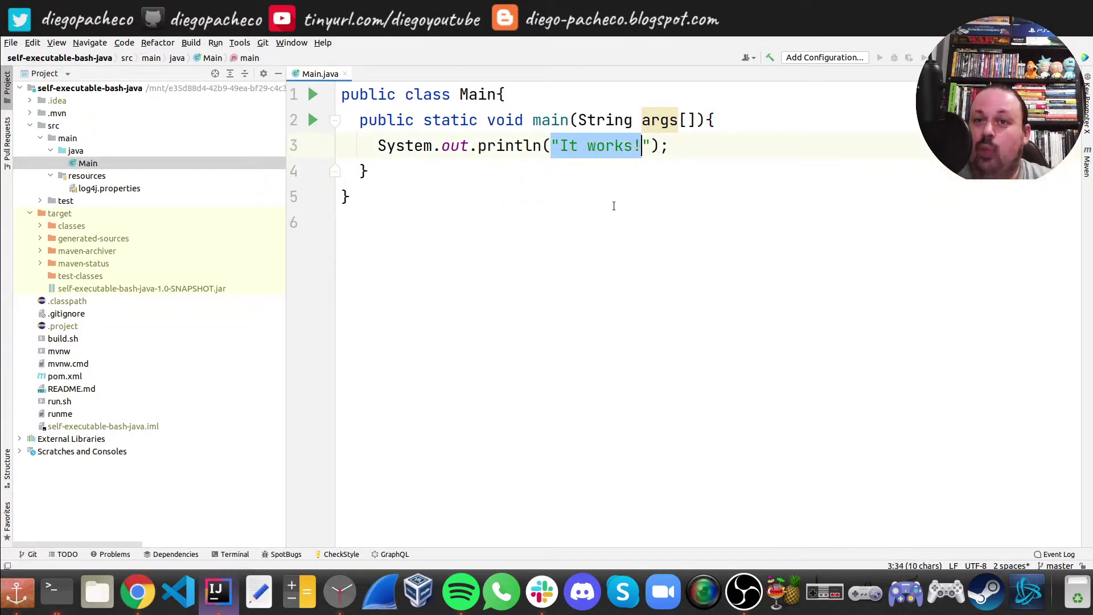
pyautogui.click(613, 207)
# Run 'Main.main()' so it prints 'It works!', hide the Run window, and close Main.java
pyautogui.click(313, 95)
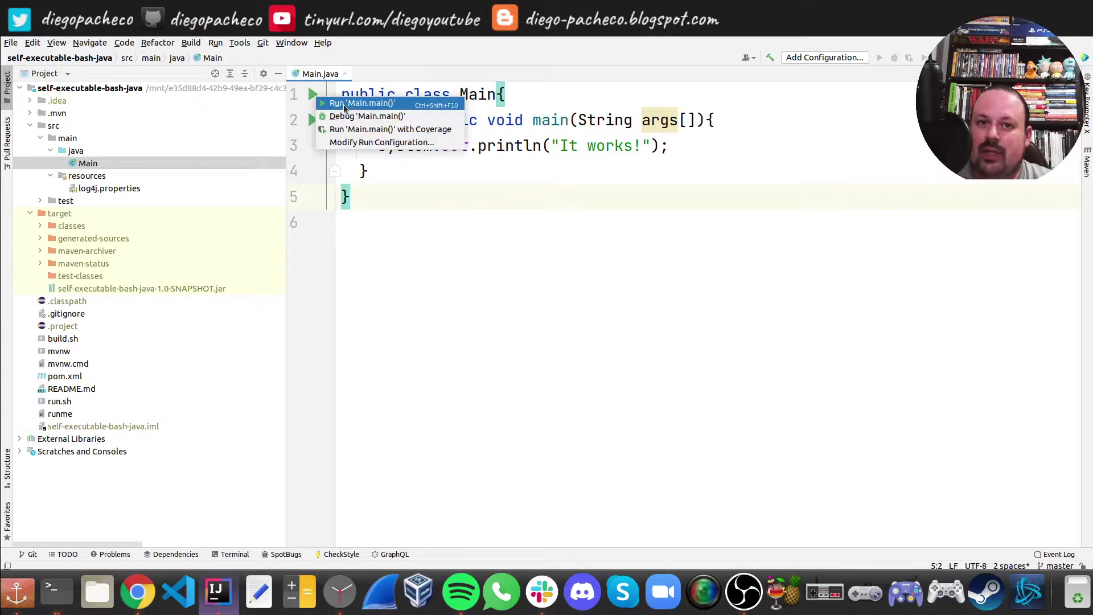
pyautogui.click(344, 102)
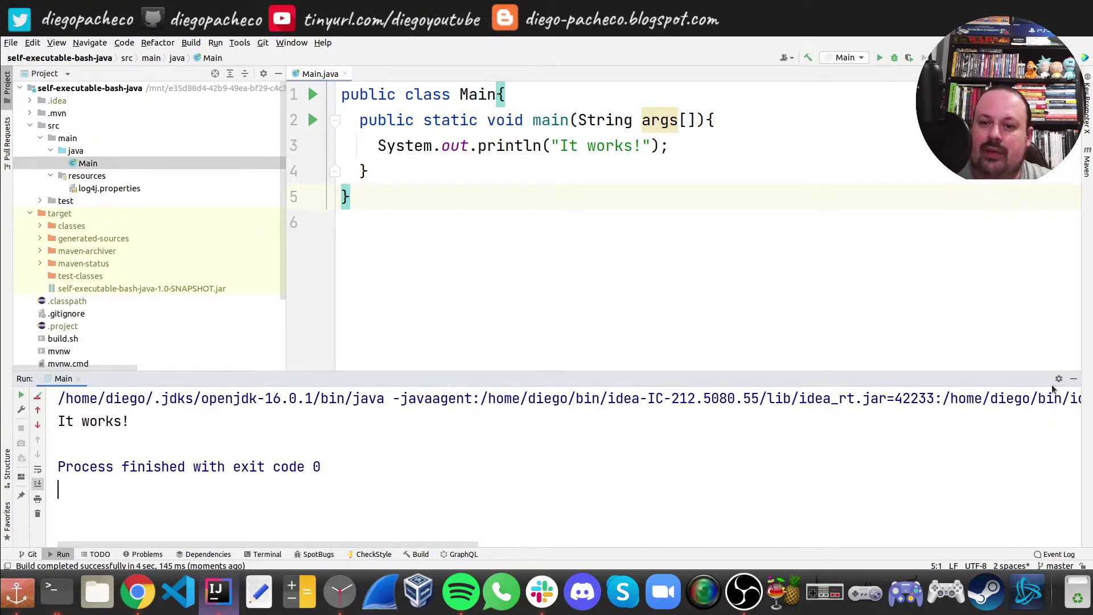
pyautogui.hotkey('shift', 'Escape')
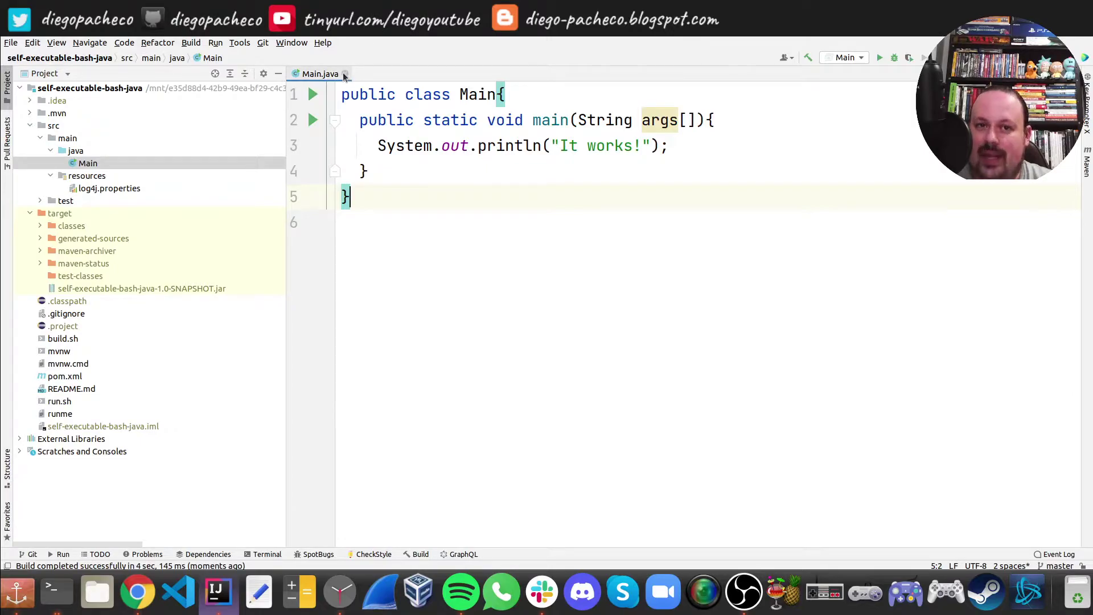
pyautogui.click(345, 74)
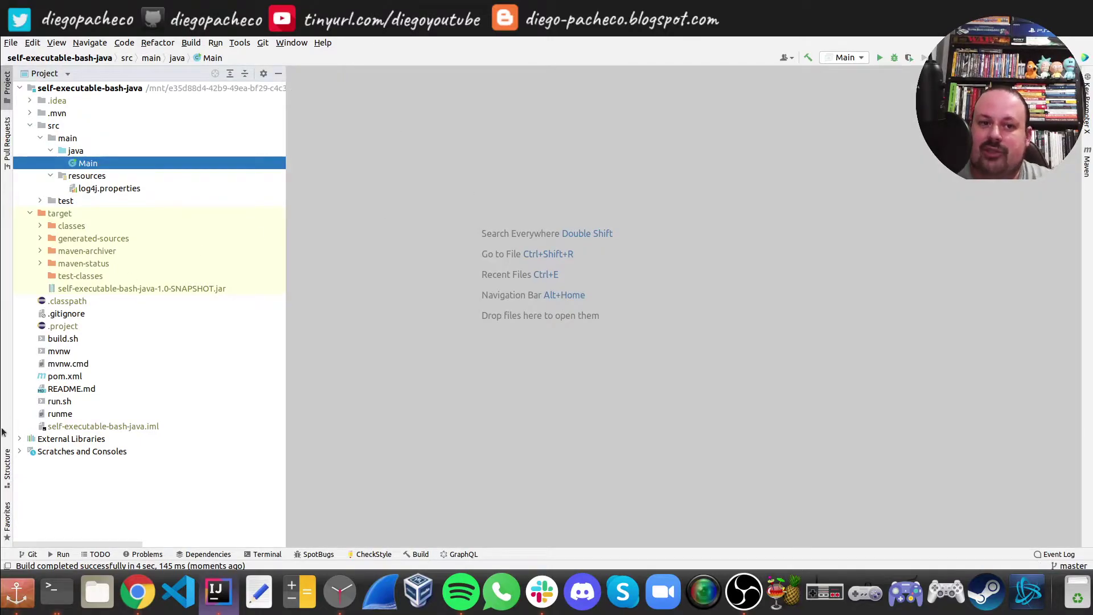
pyautogui.doubleClick(86, 339)
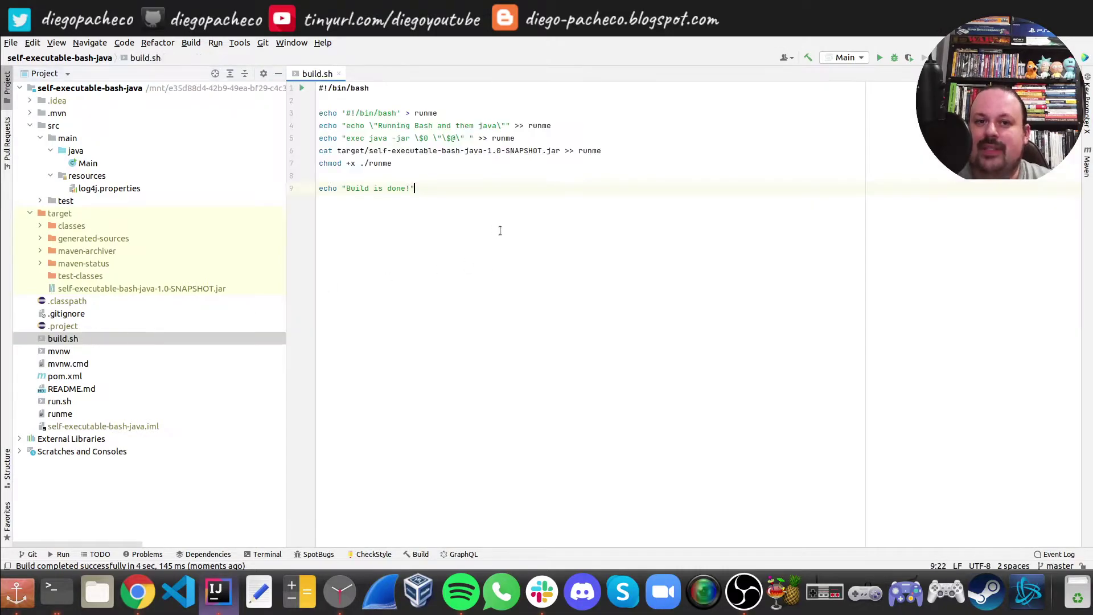
pyautogui.scroll(1, 503, 231)
pyautogui.scroll(2, 503, 229)
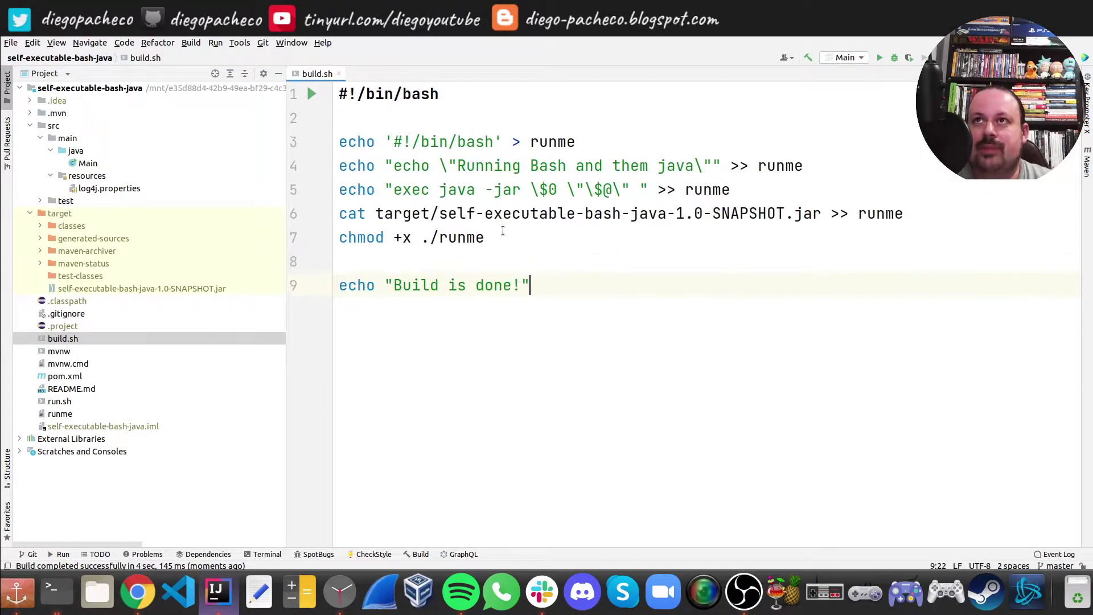
pyautogui.scroll(1, 502, 226)
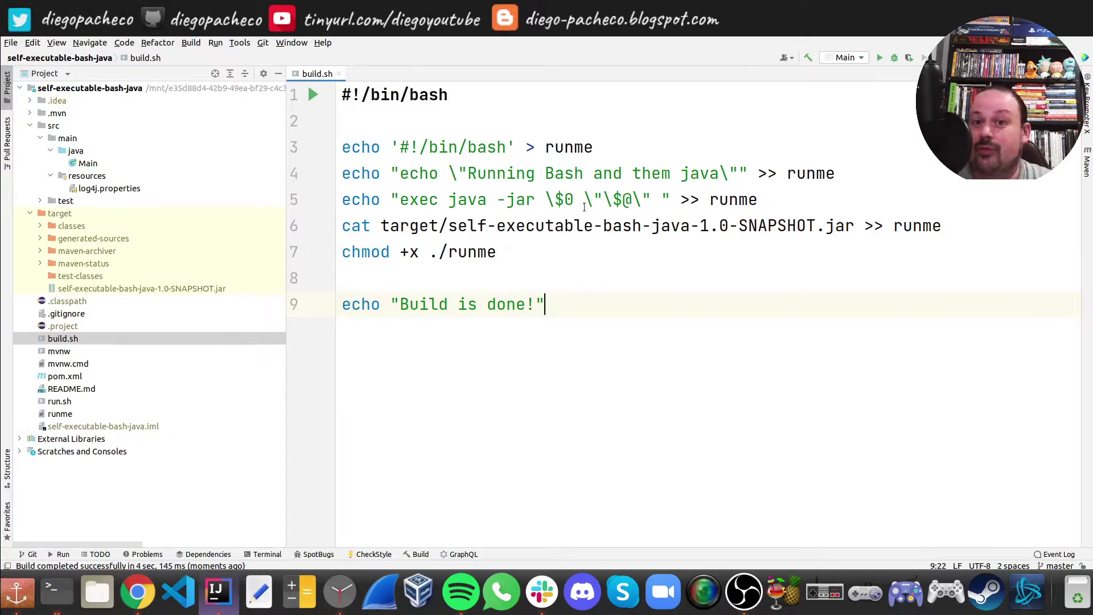
pyautogui.click(593, 147)
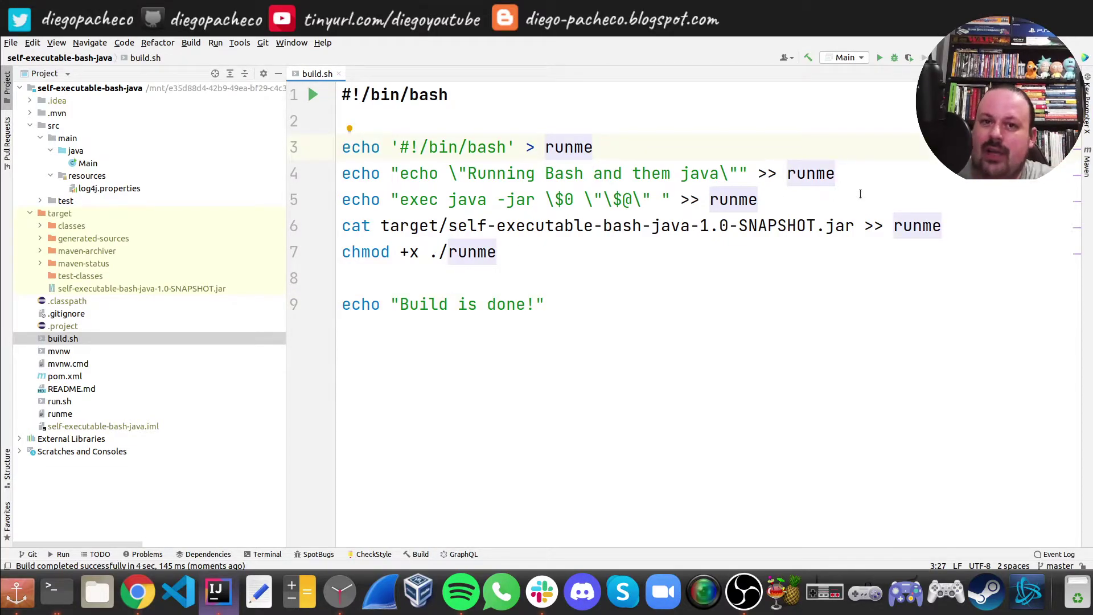
pyautogui.press('Left')
pyautogui.press('Left')
pyautogui.press('Left')
pyautogui.press('Left')
pyautogui.press('Left')
pyautogui.press('Left')
pyautogui.press('Left')
pyautogui.press('Left')
pyautogui.press('Down')
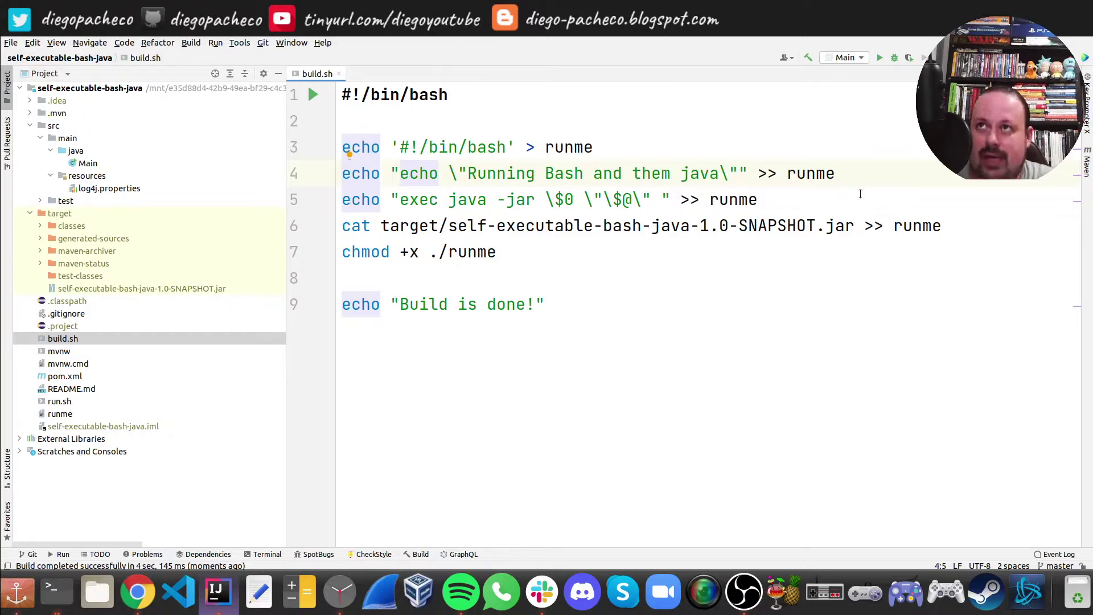
pyautogui.press('Up')
pyautogui.press('Right')
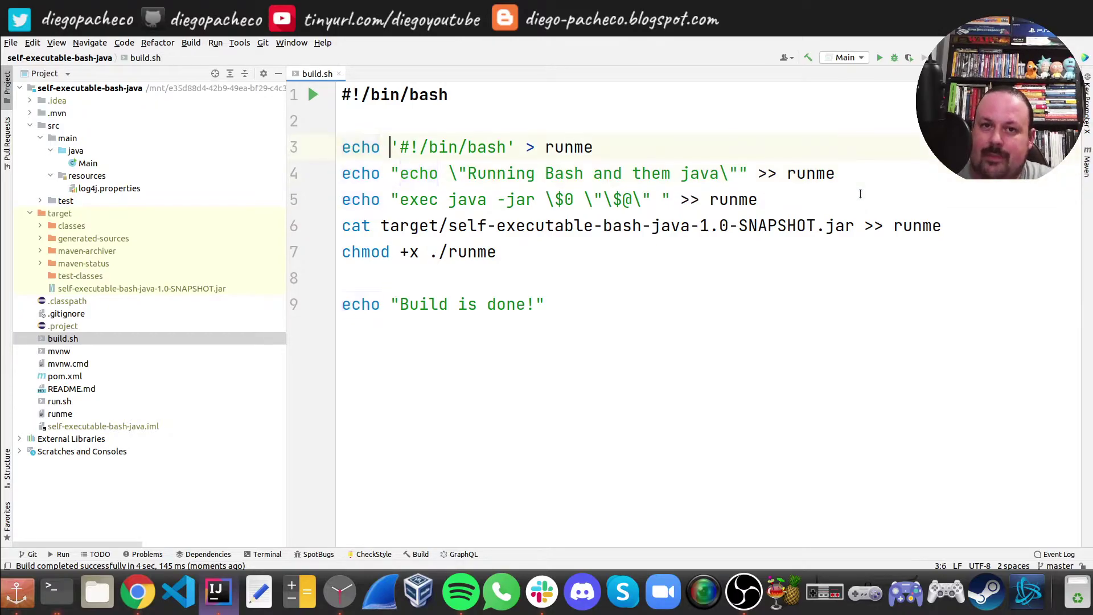
pyautogui.press('Right')
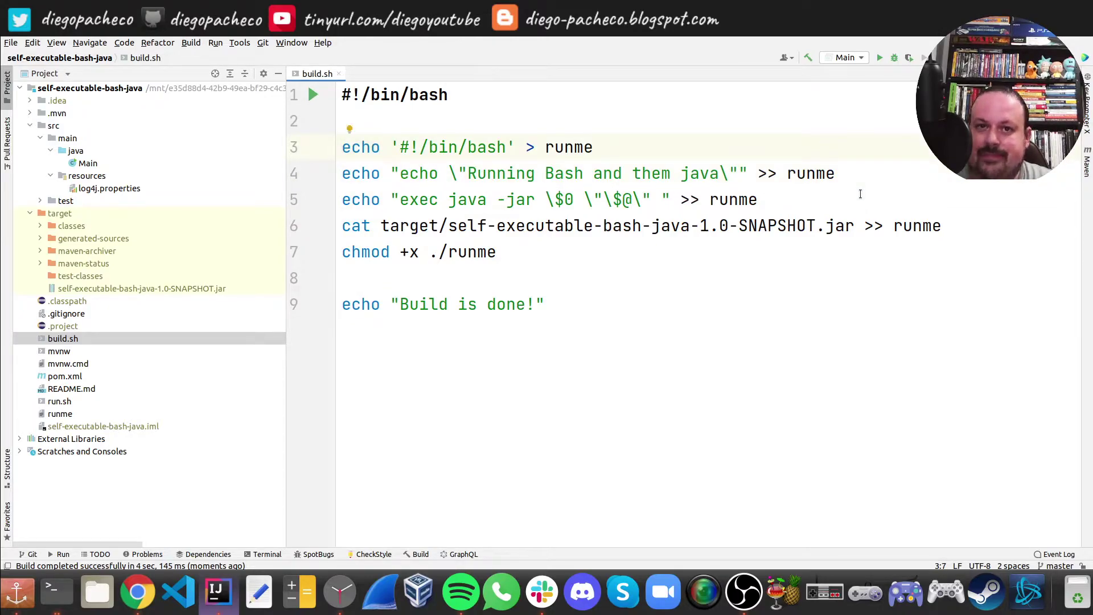
pyautogui.hotkey('shift', 'Right')
pyautogui.hotkey('shift', 'Right')
pyautogui.hotkey('shift', 'Right')
pyautogui.hotkey('shift', 'Right')
pyautogui.hotkey('shift', 'Right')
pyautogui.hotkey('shift', 'Right')
pyautogui.hotkey('shift', 'Right')
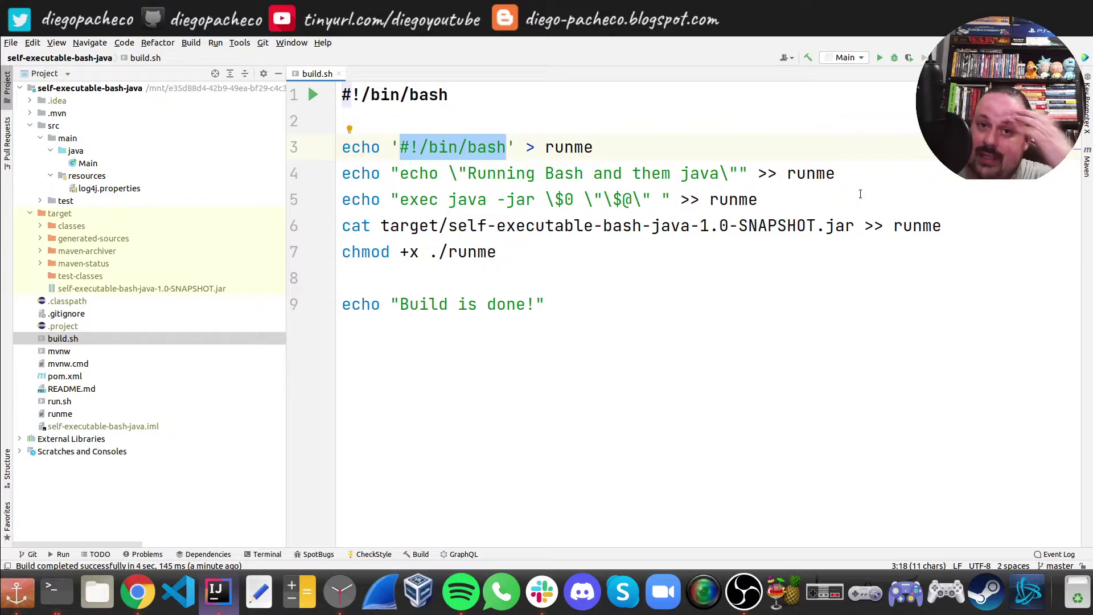
pyautogui.press('Right')
pyautogui.press('Right')
pyautogui.press('Right')
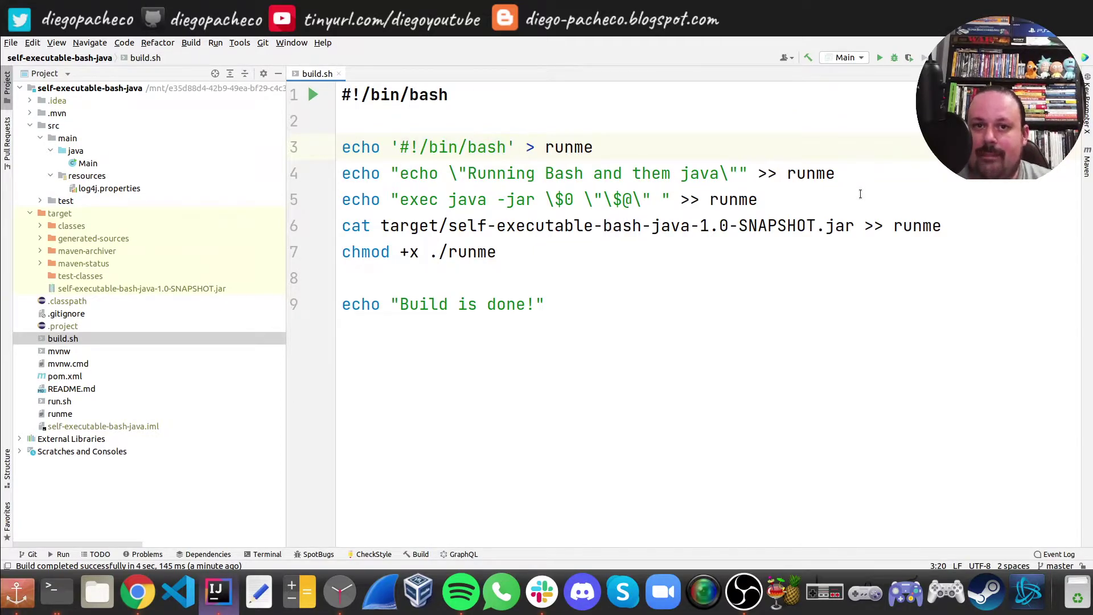
pyautogui.press('Right')
pyautogui.press('Right')
pyautogui.hotkey('shift', 'Right')
pyautogui.hotkey('shift', 'Right')
pyautogui.hotkey('shift', 'Right')
pyautogui.hotkey('shift', 'Right')
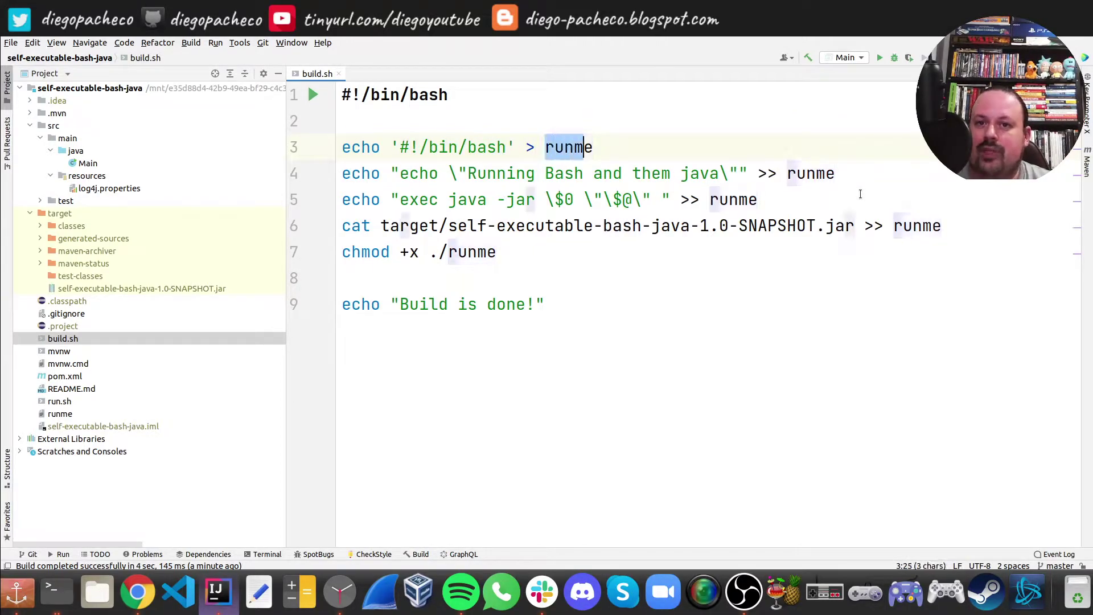
pyautogui.hotkey('shift', 'Right')
pyautogui.press('Left')
pyautogui.press('Left')
pyautogui.press('Left')
pyautogui.press('Left')
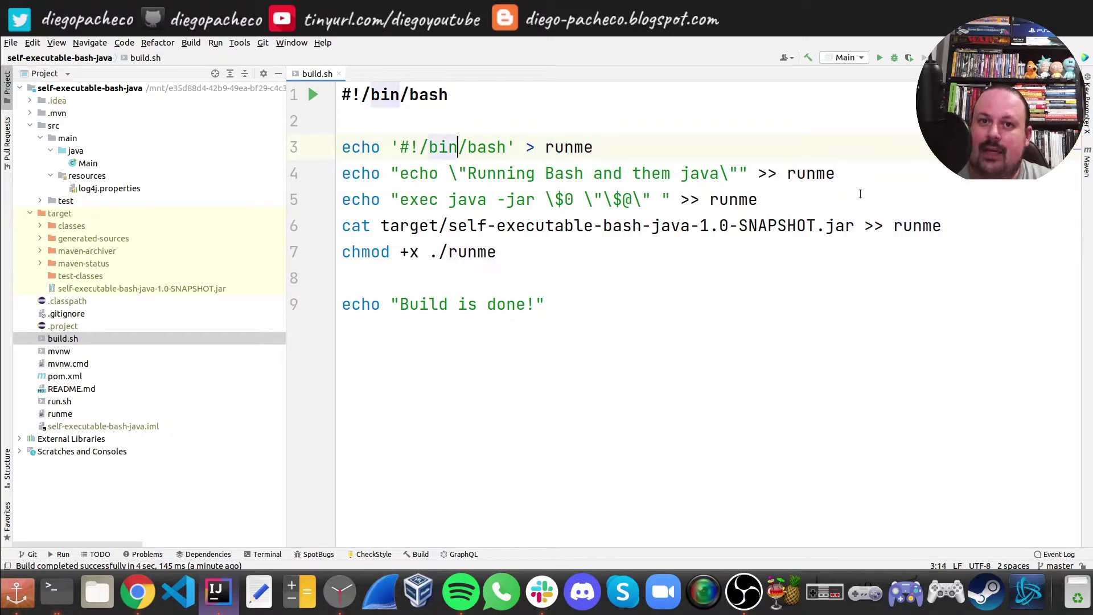
pyautogui.press('Left')
pyautogui.press('Left')
pyautogui.press('Right')
pyautogui.press('Right')
pyautogui.press('Right')
pyautogui.press('Left')
pyautogui.press('Left')
pyautogui.press('Left')
pyautogui.press('Left')
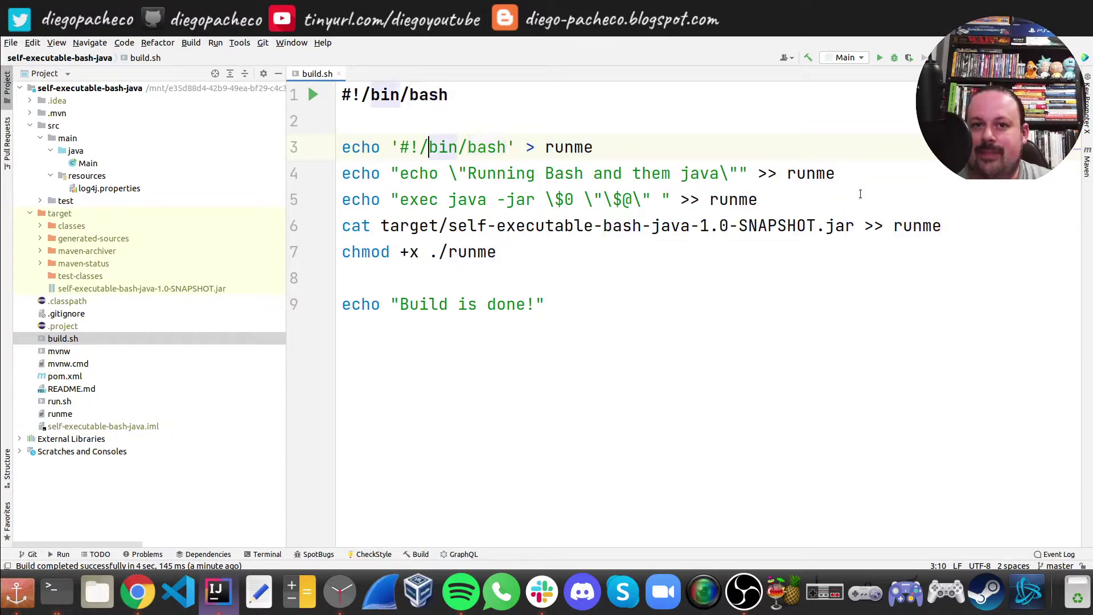
pyautogui.press('Down')
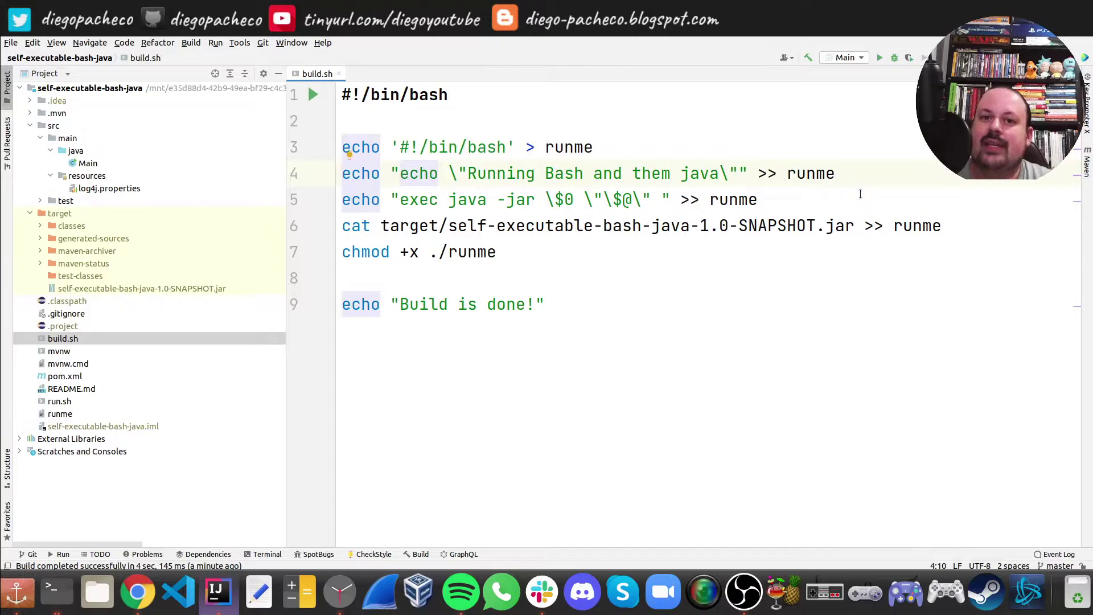
pyautogui.press('Left')
pyautogui.press('Left')
pyautogui.press('Left')
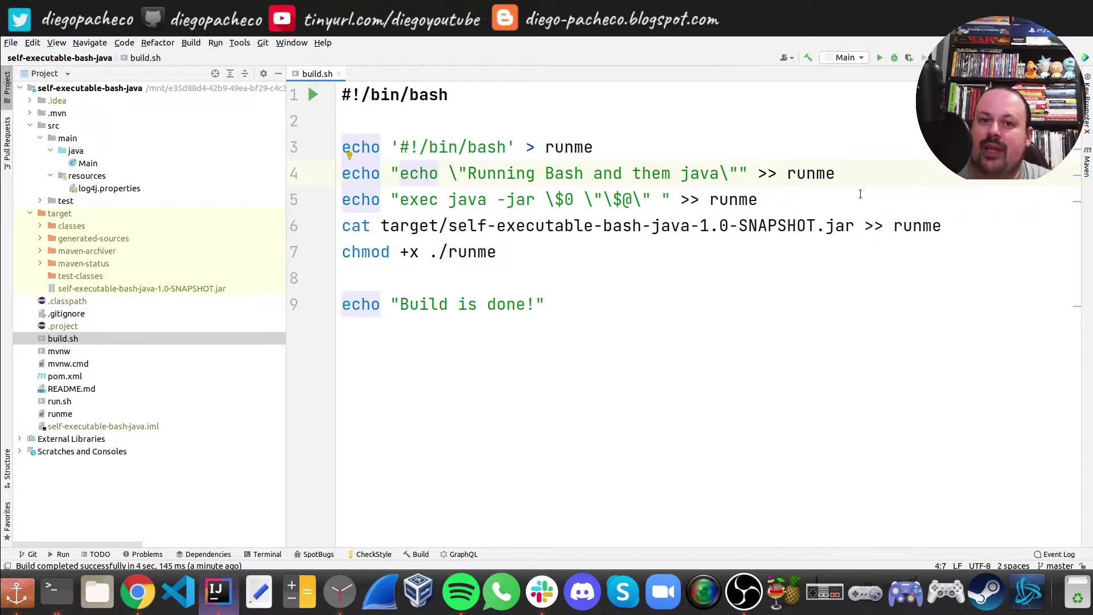
pyautogui.press('Right')
pyautogui.press('Right')
pyautogui.press('Right')
pyautogui.press('Right')
pyautogui.press('Right')
pyautogui.press('Right')
pyautogui.press('Right')
pyautogui.press('Right')
pyautogui.press('Right')
pyautogui.press('Right')
pyautogui.press('Right')
pyautogui.press('Right')
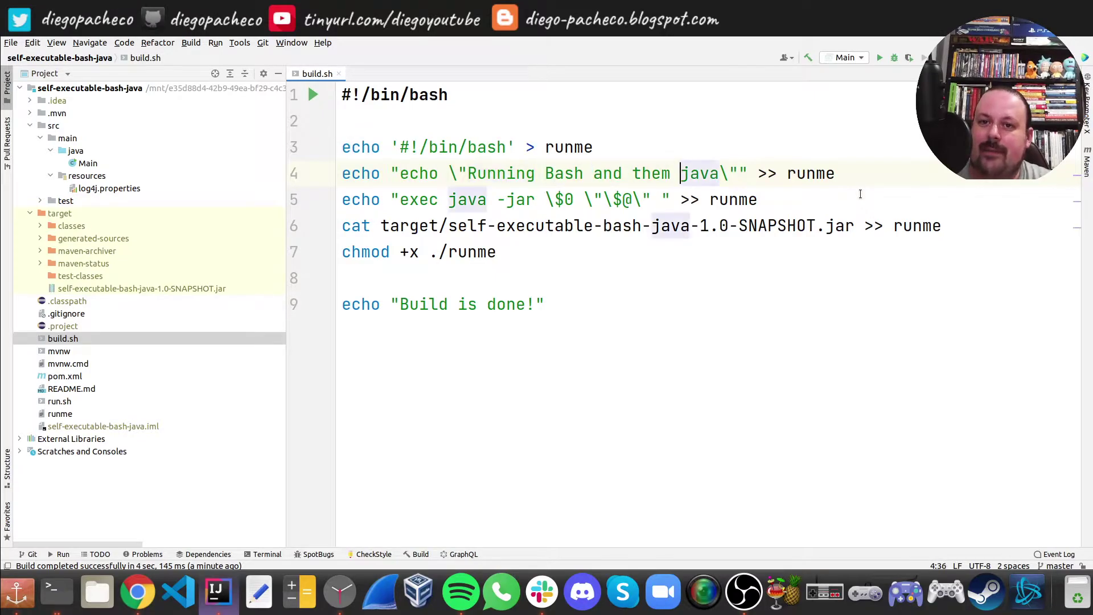
pyautogui.press('Left')
pyautogui.press('Left')
pyautogui.press('Left')
pyautogui.press('Left')
pyautogui.press('Left')
pyautogui.press('Left')
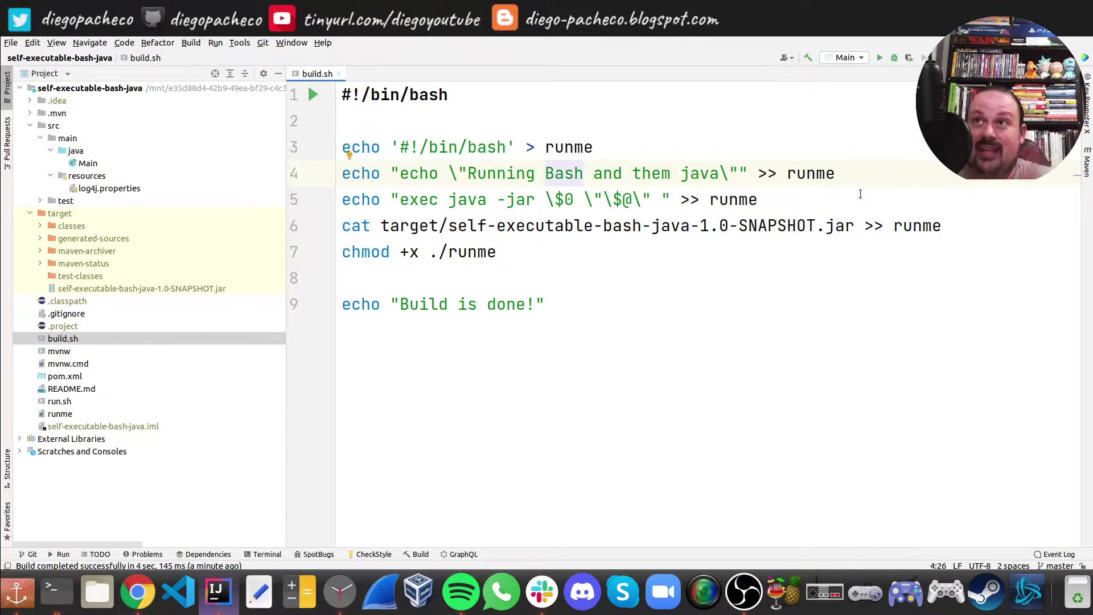
pyautogui.press('Right')
pyautogui.press('Left')
pyautogui.press('Left')
pyautogui.press('Left')
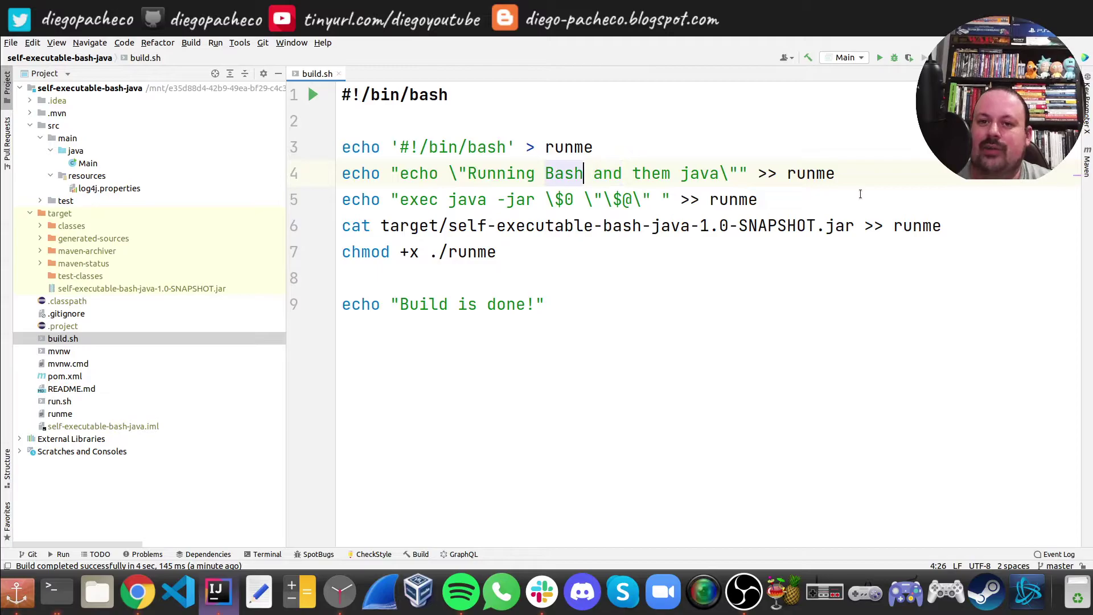
pyautogui.press('Left')
pyautogui.press('Left')
pyautogui.press('Left')
pyautogui.press('Right')
pyautogui.press('Right')
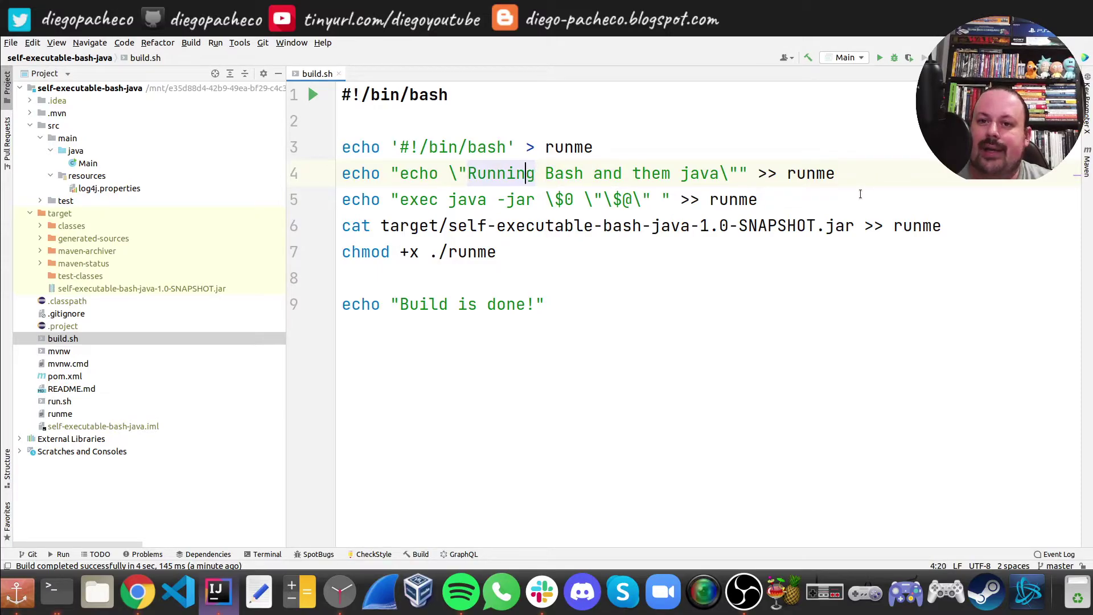
pyautogui.press('Right')
pyautogui.hotkey('ctrl', 'Right')
pyautogui.hotkey('ctrl', 'Right')
pyautogui.hotkey('ctrl', 'Right')
pyautogui.hotkey('ctrl', 'Right')
pyautogui.hotkey('ctrl', 'Right')
pyautogui.hotkey('ctrl', 'Right')
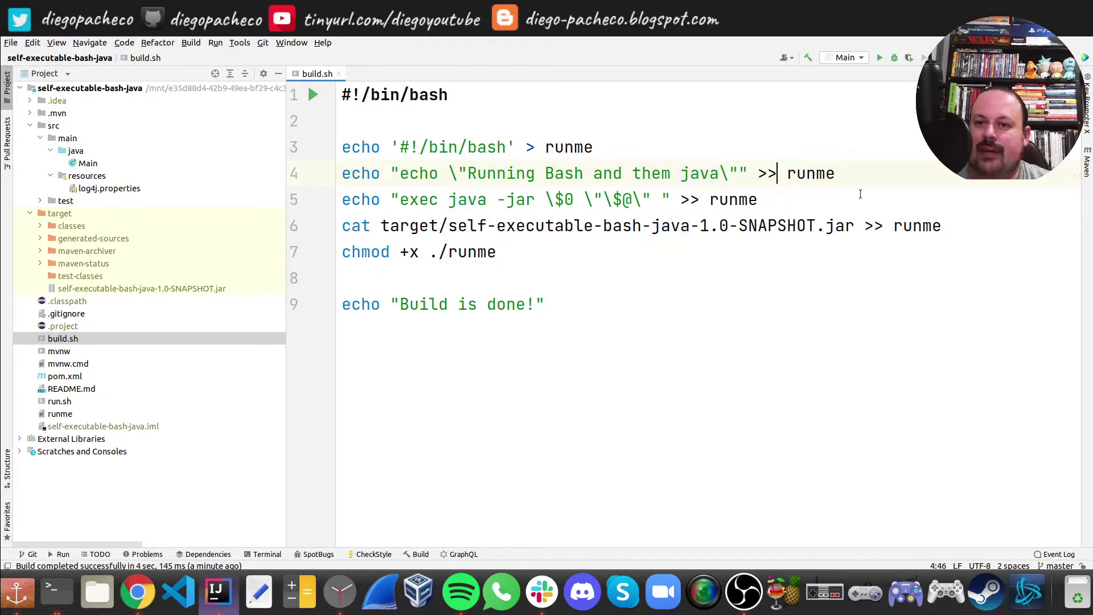
pyautogui.hotkey('shift', 'Right')
pyautogui.hotkey('shift', 'Right')
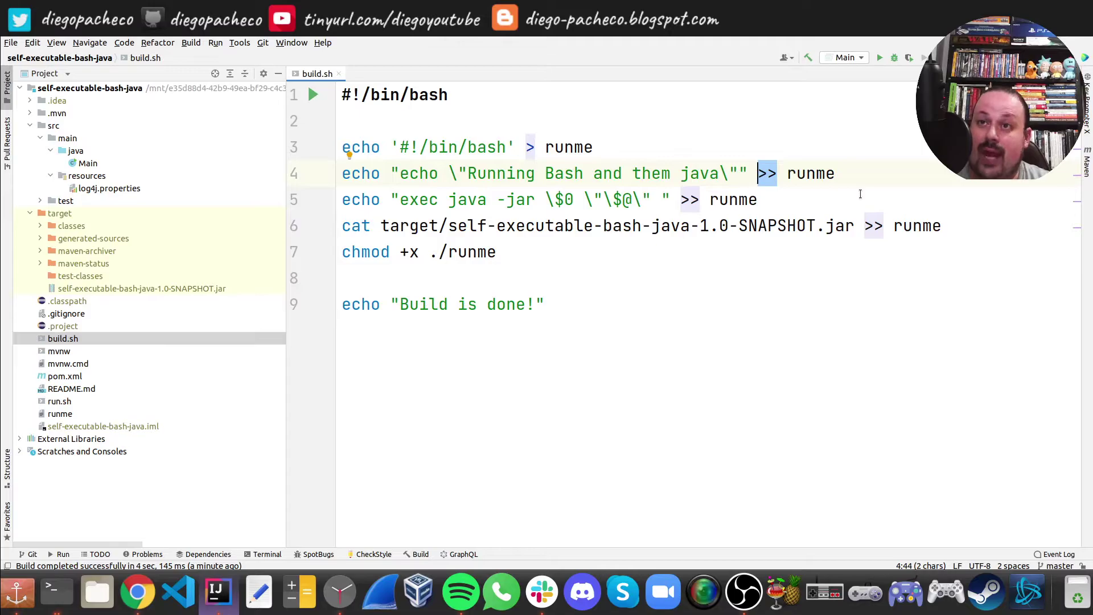
pyautogui.press('Up')
pyautogui.press('Left')
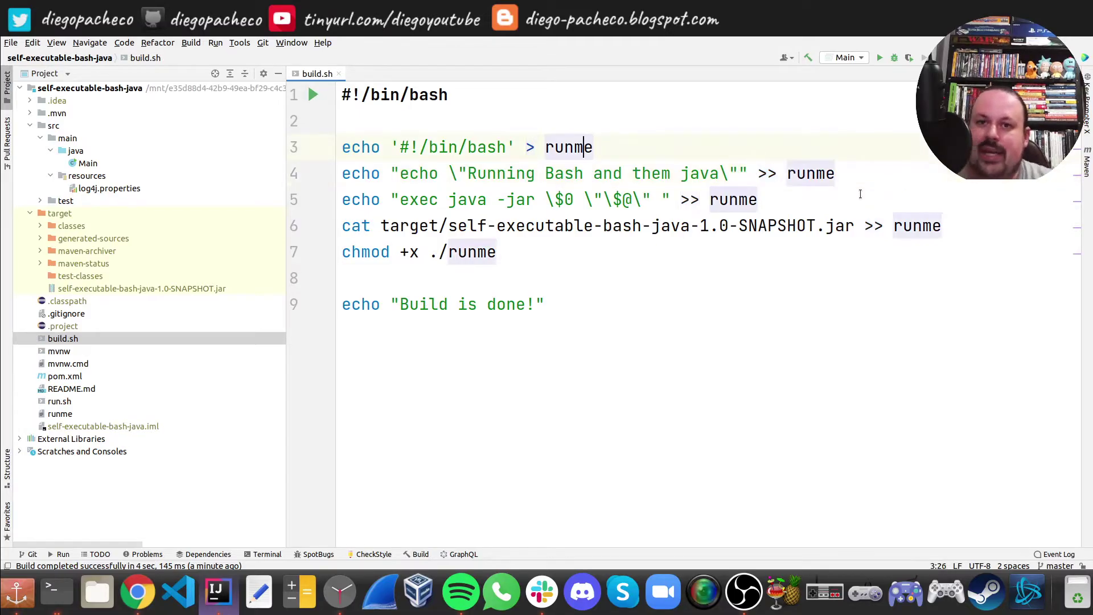
pyautogui.hotkey('ctrl', 'Left')
pyautogui.hotkey('ctrl', 'Left')
pyautogui.hotkey('shift', 'Right')
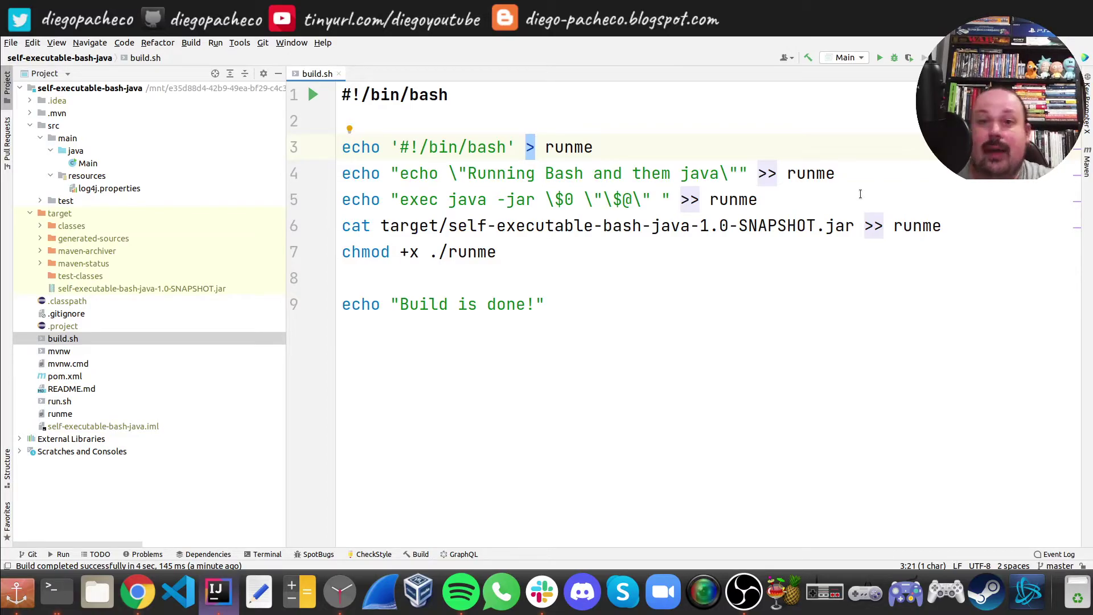
pyautogui.press('End')
pyautogui.hotkey('shift', 'Home')
pyautogui.press('Down')
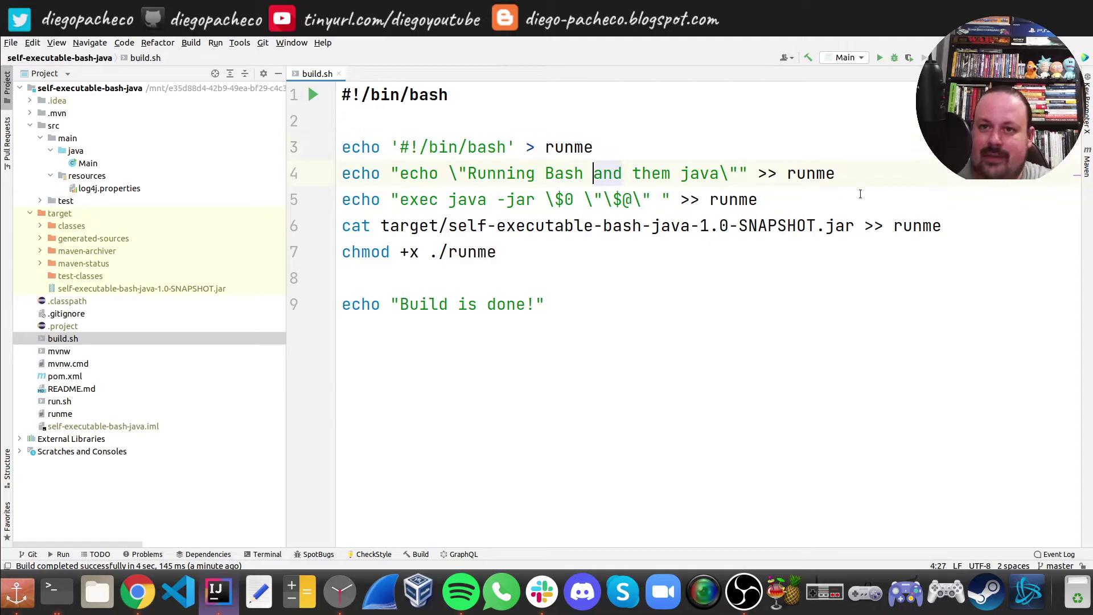
pyautogui.press('End')
pyautogui.hotkey('shift', 'Home')
pyautogui.press('Left')
pyautogui.press('End')
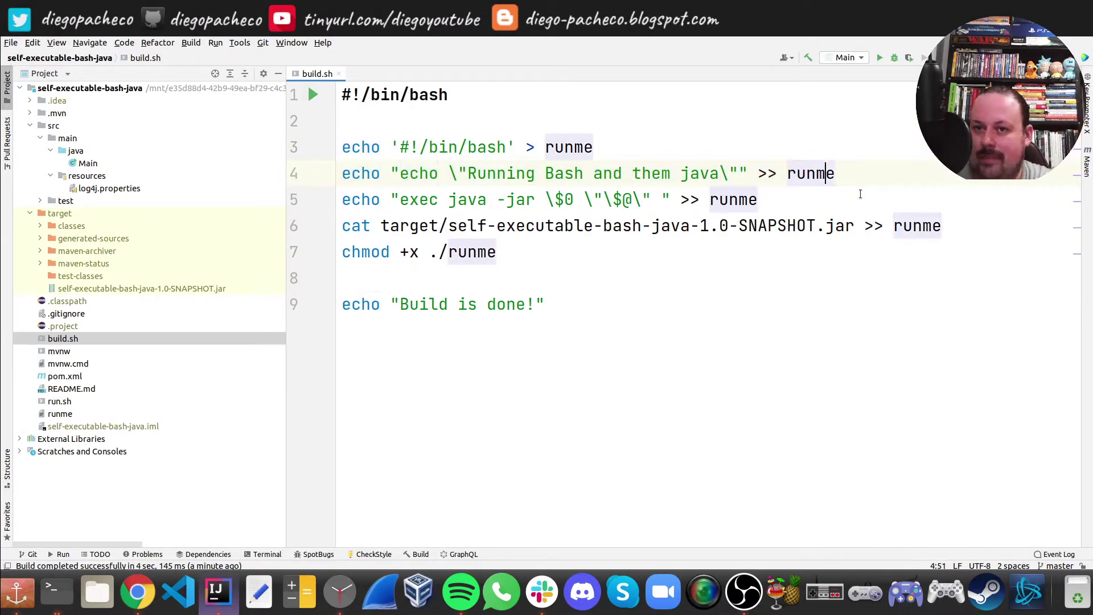
pyautogui.press('Left')
pyautogui.press('Left')
pyautogui.press('Left')
pyautogui.hotkey('shift', 'Left')
pyautogui.hotkey('shift', 'Left')
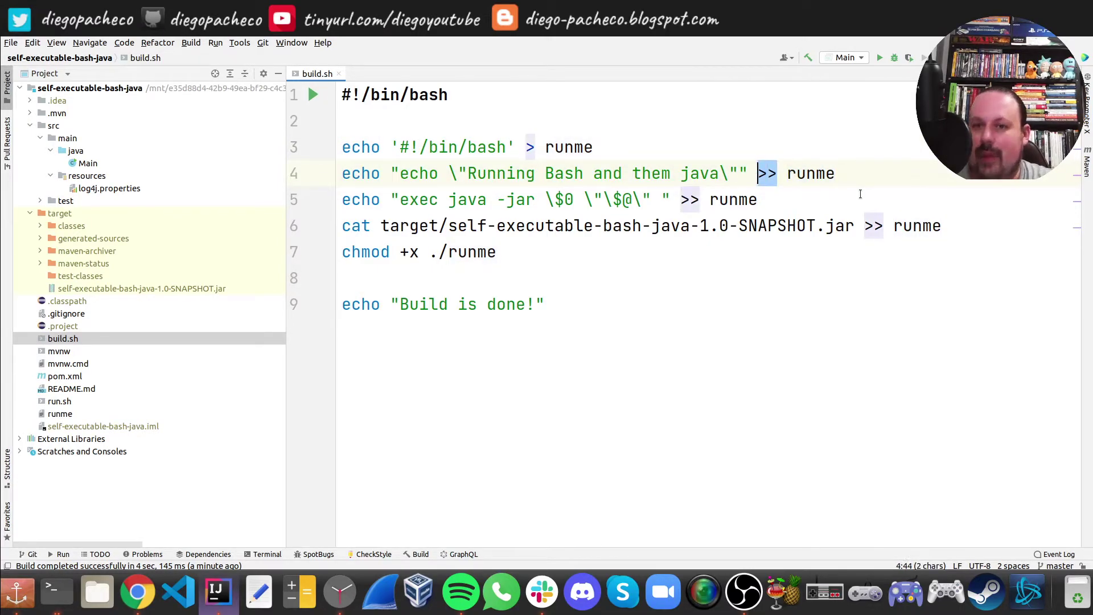
pyautogui.press('Left')
pyautogui.press('Left')
pyautogui.press('Left')
pyautogui.press('Left')
pyautogui.press('Left')
pyautogui.press('Left')
pyautogui.press('Left')
pyautogui.press('Left')
pyautogui.press('Left')
pyautogui.press('Left')
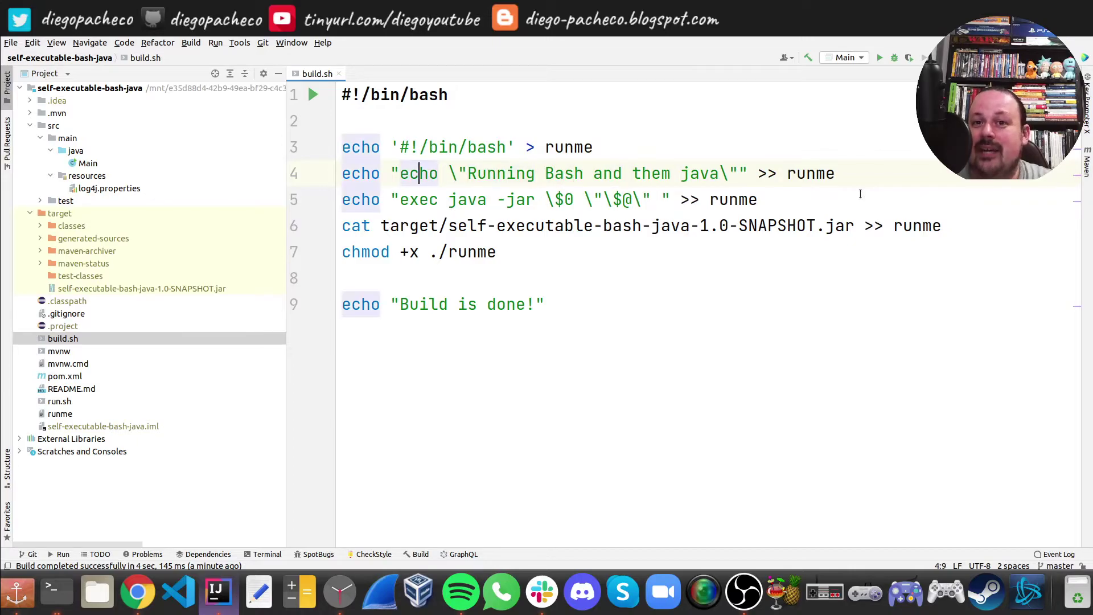
pyautogui.press('Down')
pyautogui.press('Right')
pyautogui.press('Right')
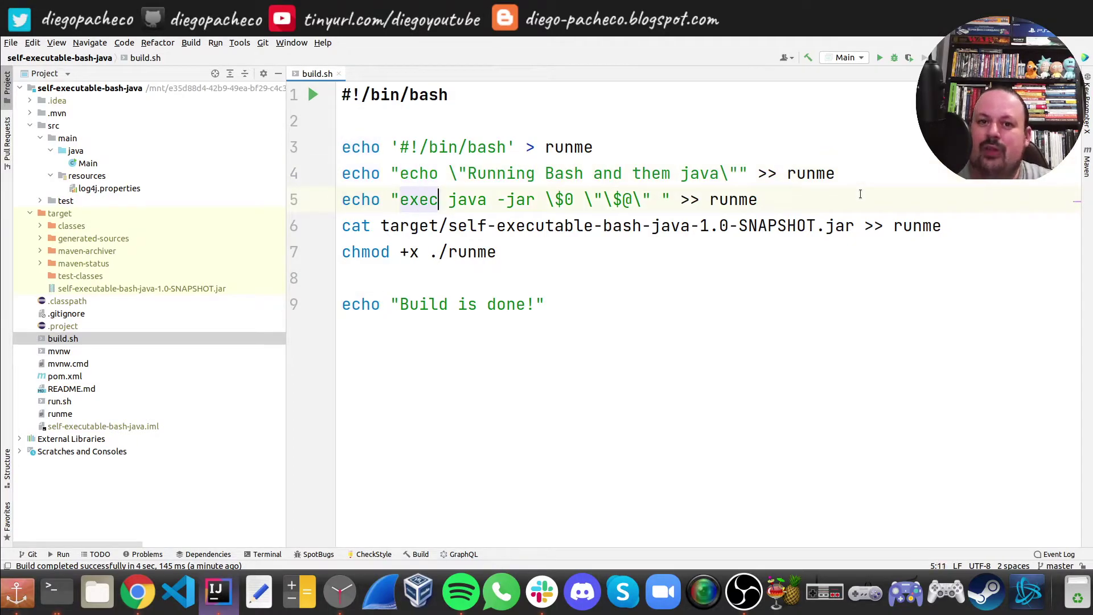
pyautogui.press('Right')
pyautogui.press('Right')
pyautogui.press('Right')
pyautogui.press('Right')
pyautogui.press('Right')
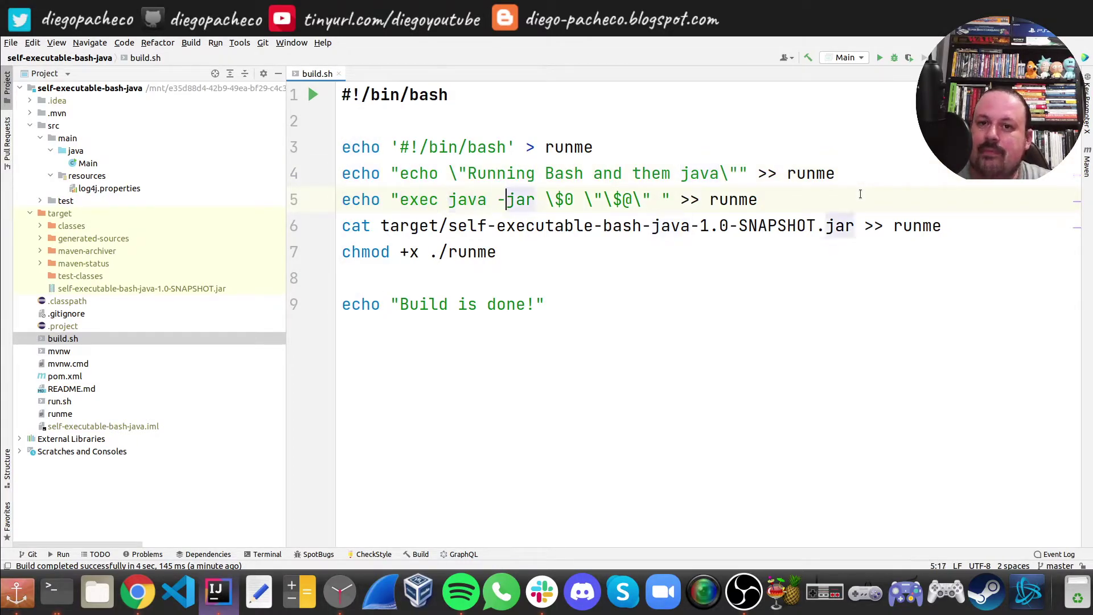
pyautogui.press('Right')
pyautogui.press('Right')
pyautogui.press('Right')
pyautogui.hotkey('shift', 'Left')
pyautogui.hotkey('shift', 'Left')
pyautogui.hotkey('shift', 'Left')
pyautogui.hotkey('shift', 'Left')
pyautogui.hotkey('shift', 'Left')
pyautogui.hotkey('shift', 'Left')
pyautogui.hotkey('shift', 'Left')
pyautogui.hotkey('shift', 'Left')
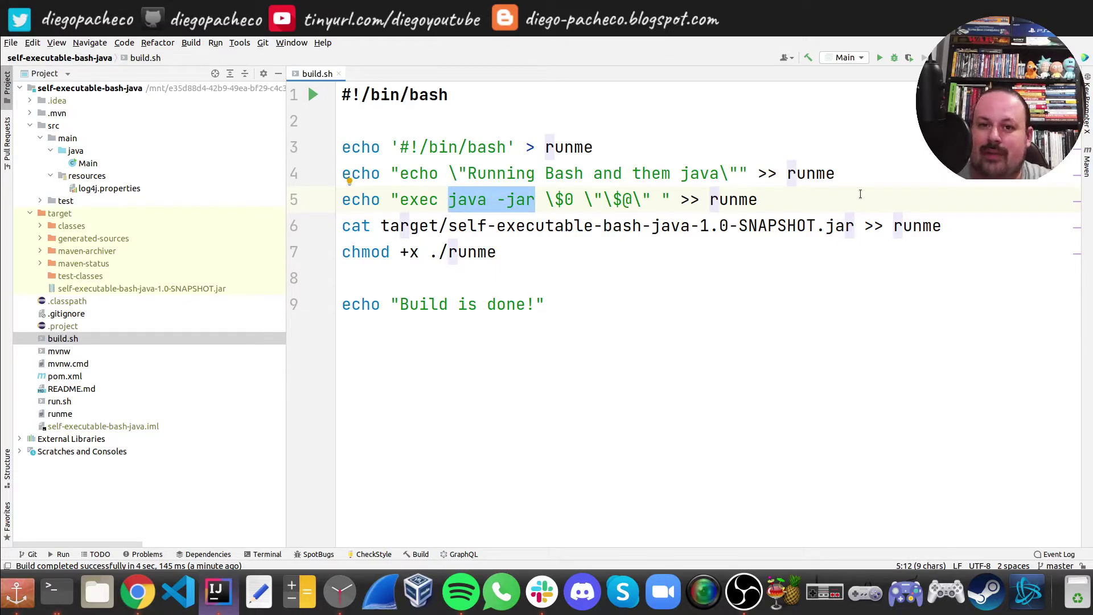
pyautogui.press('Right')
pyautogui.press('Right')
pyautogui.press('Right')
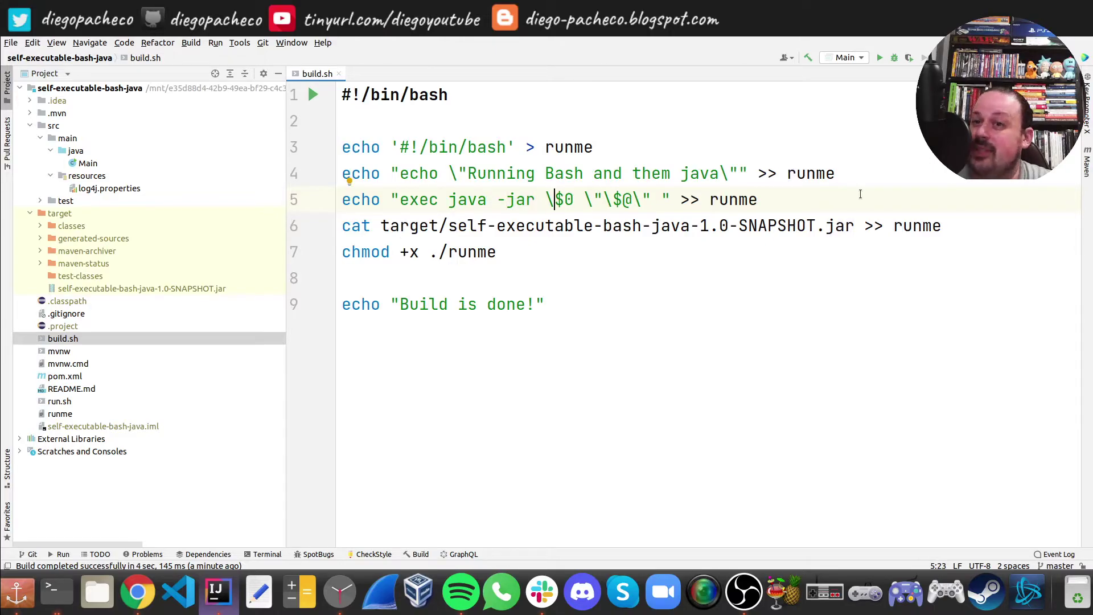
pyautogui.press('Right')
pyautogui.press('Right')
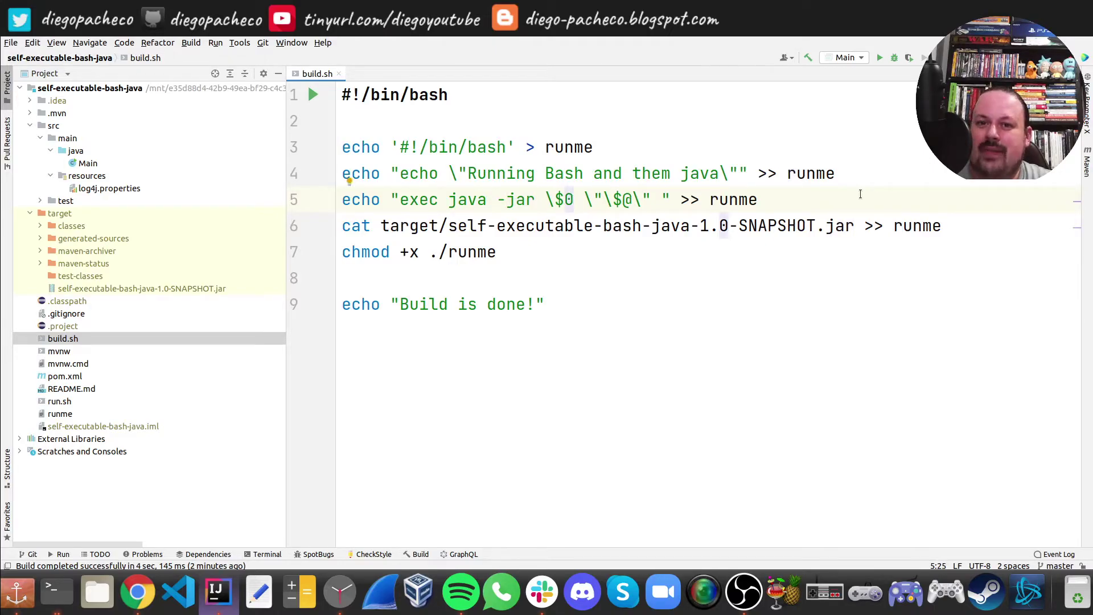
pyautogui.hotkey('shift', 'Left')
pyautogui.hotkey('shift', 'Left')
pyautogui.hotkey('shift', 'Left')
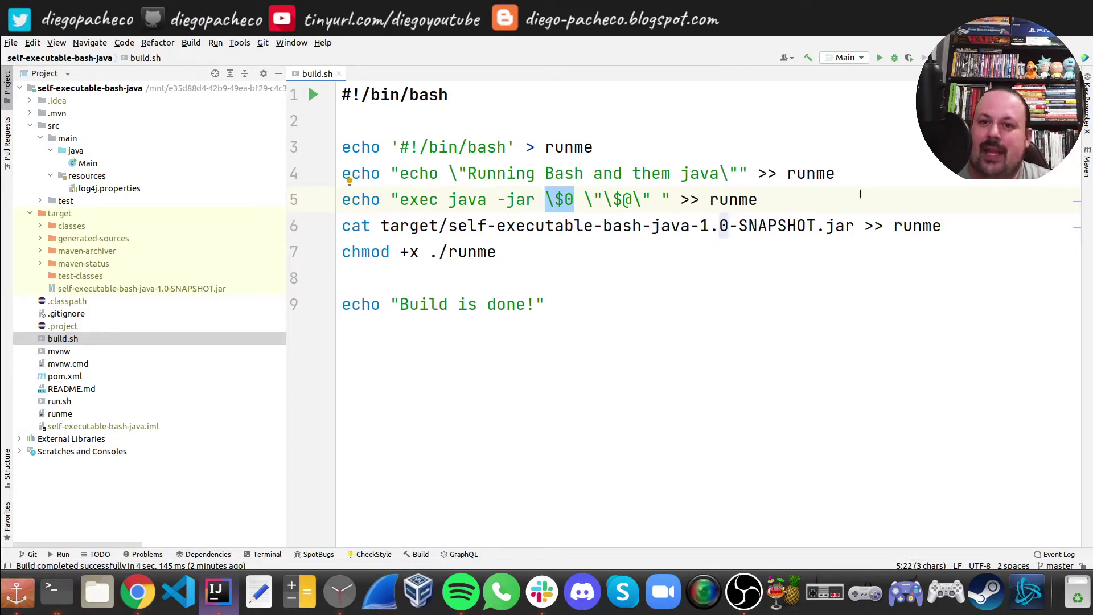
pyautogui.press('Right')
pyautogui.press('Right')
pyautogui.press('Right')
pyautogui.press('Right')
pyautogui.hotkey('shift', 'Right')
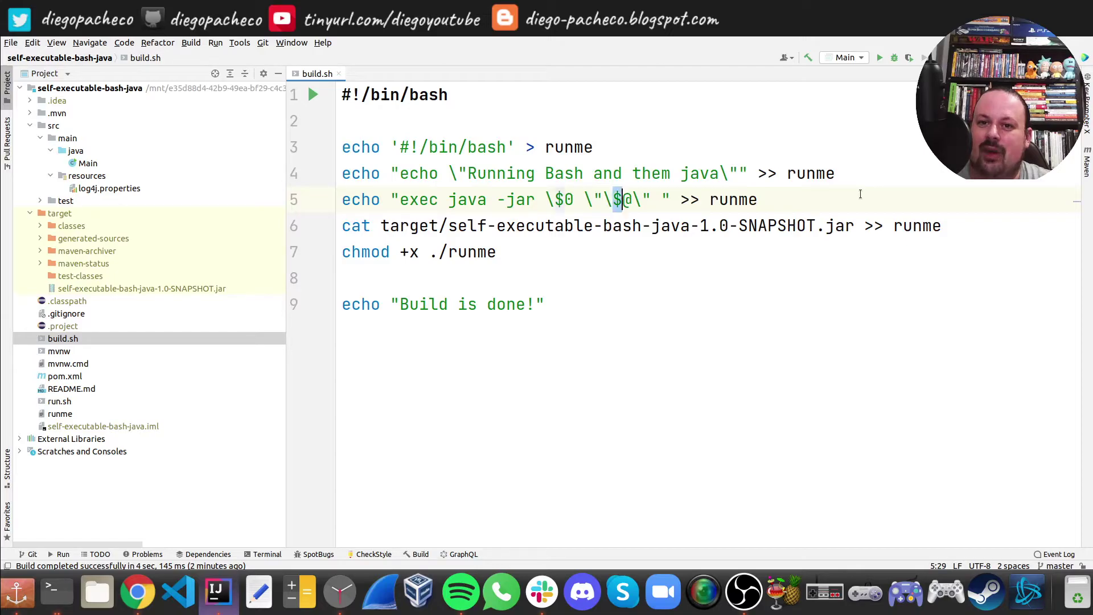
pyautogui.hotkey('shift', 'Right')
pyautogui.press('Right')
pyautogui.hotkey('shift', 'Left')
pyautogui.hotkey('shift', 'Left')
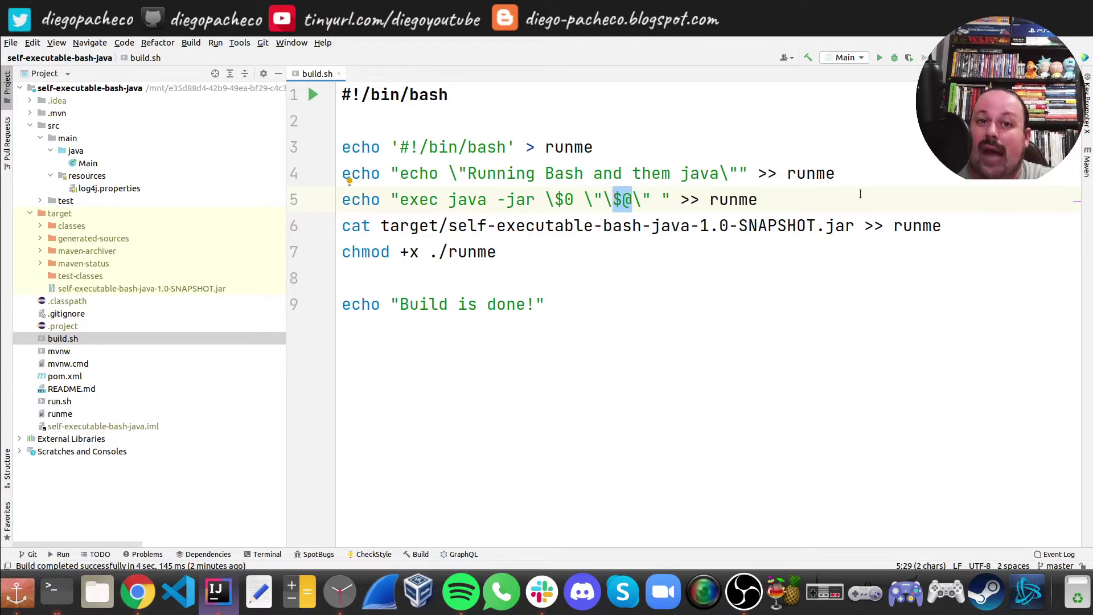
pyautogui.press('Left')
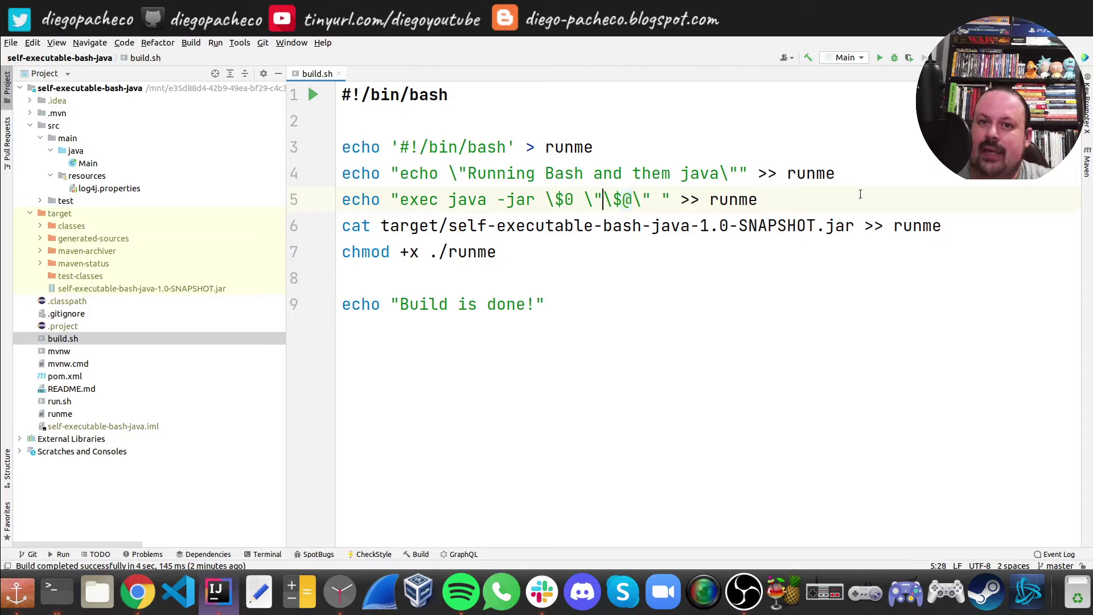
pyautogui.press('Left')
pyautogui.press('Left')
pyautogui.press('Left')
pyautogui.press('Left')
pyautogui.press('Left')
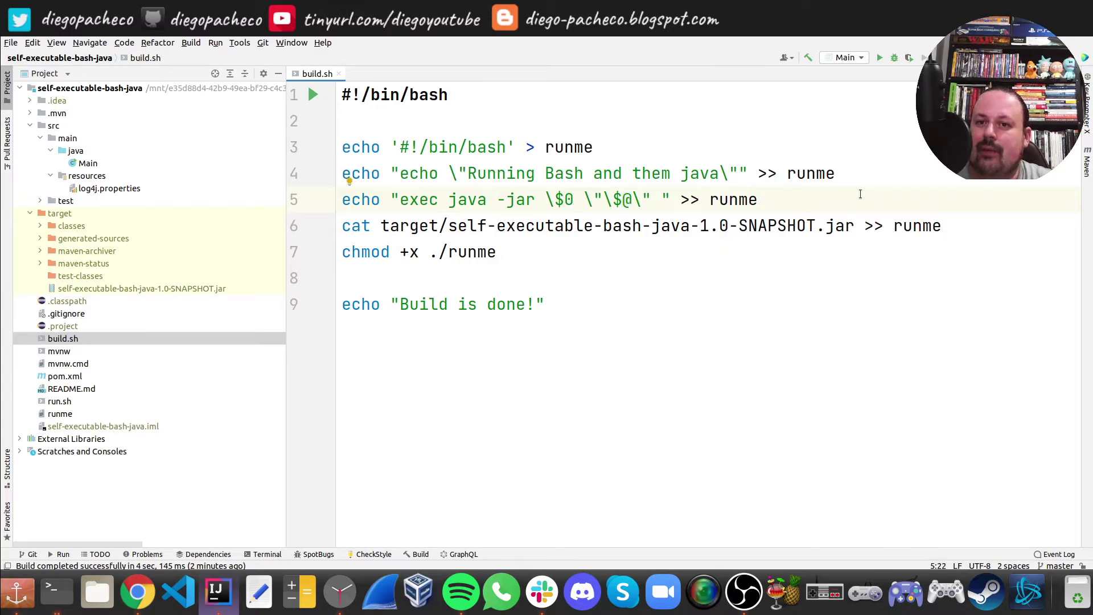
pyautogui.hotkey('shift', 'Right')
pyautogui.hotkey('shift', 'Right')
pyautogui.hotkey('shift', 'Right')
pyautogui.hotkey('shift', 'Right')
pyautogui.hotkey('shift', 'Right')
pyautogui.hotkey('shift', 'Right')
pyautogui.hotkey('shift', 'Right')
pyautogui.hotkey('shift', 'Right')
pyautogui.hotkey('shift', 'Right')
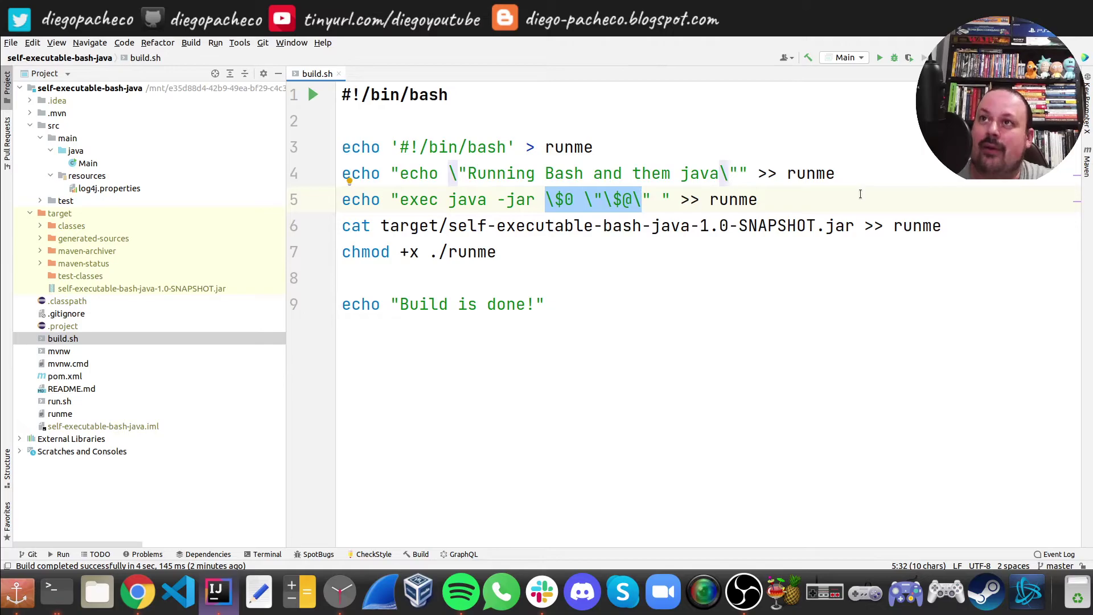
pyautogui.press('Left')
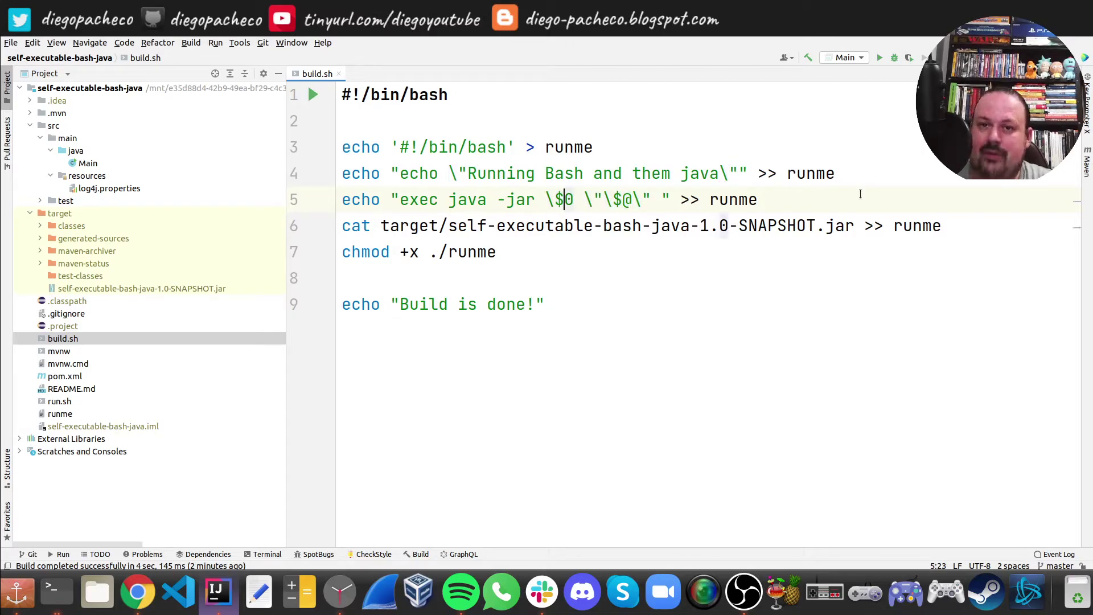
pyautogui.hotkey('shift', 'Left')
pyautogui.hotkey('shift', 'Left')
pyautogui.hotkey('shift', 'Left')
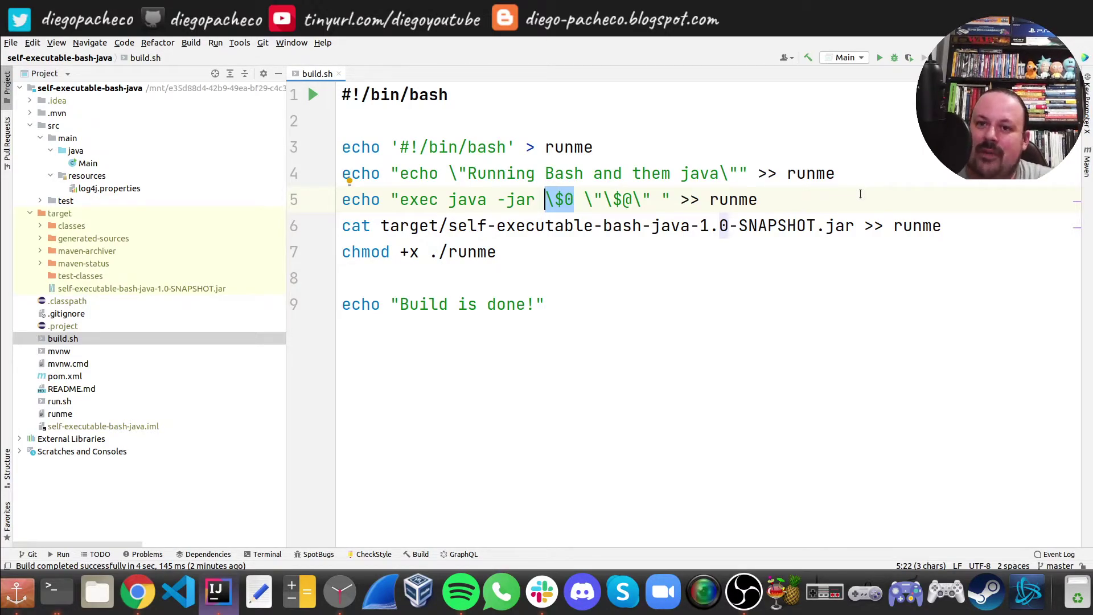
pyautogui.press('Right')
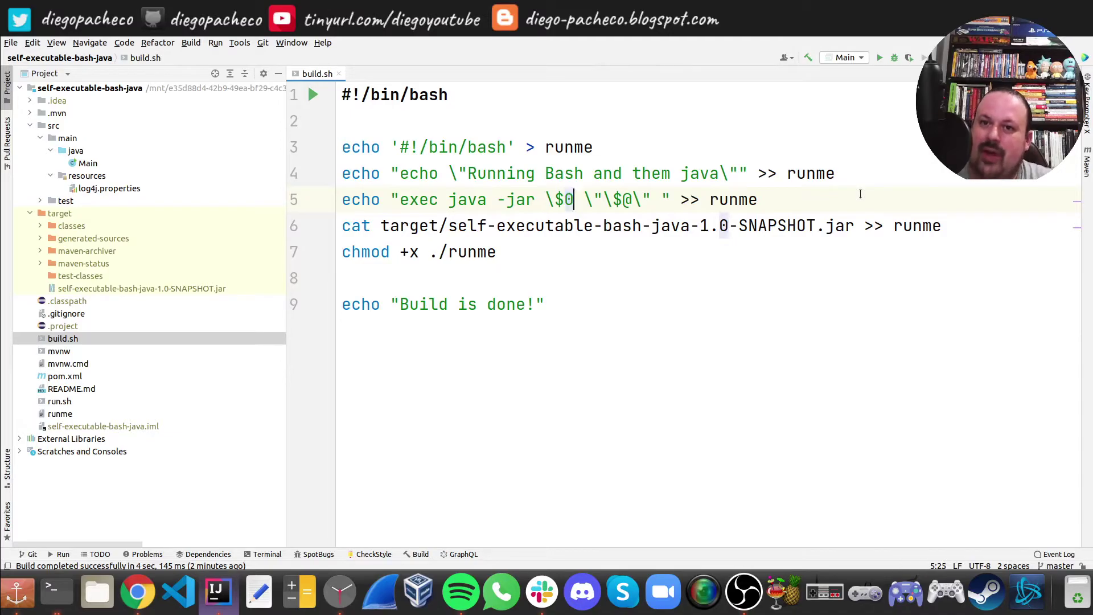
pyautogui.press('Right')
pyautogui.press('Right')
pyautogui.press('Right')
pyautogui.hotkey('ctrl', 'Left')
pyautogui.hotkey('ctrl', 'Left')
pyautogui.hotkey('ctrl', 'Left')
pyautogui.hotkey('ctrl', 'Left')
pyautogui.hotkey('ctrl', 'Left')
pyautogui.hotkey('ctrl', 'Left')
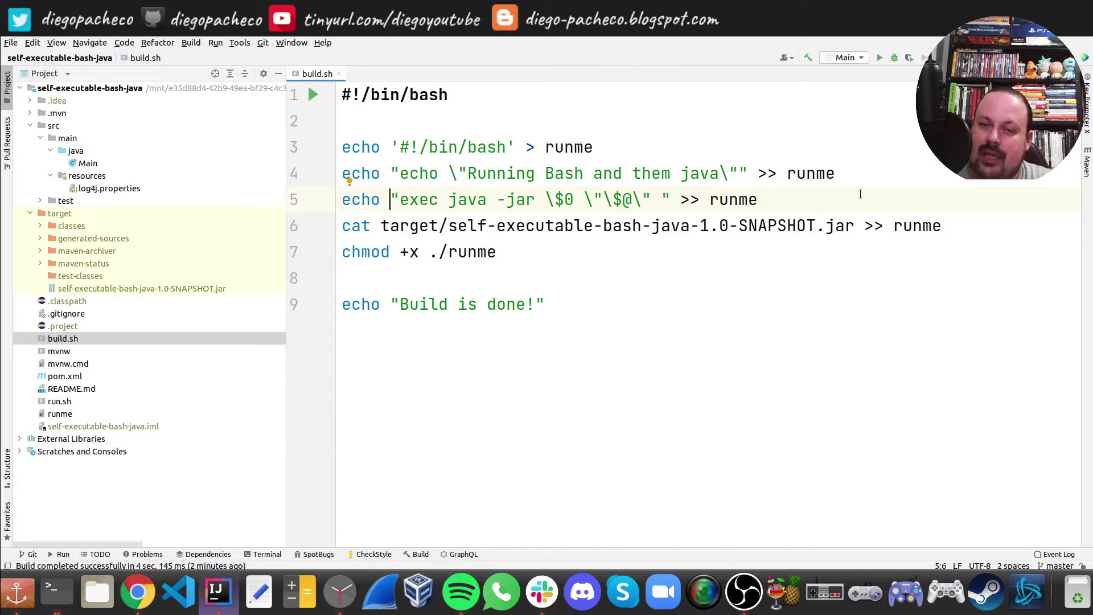
# Walk along the jar path on build.sh's cat line, through the SNAPSHOT file name
pyautogui.press('Down')
pyautogui.press('Left')
pyautogui.press('Left')
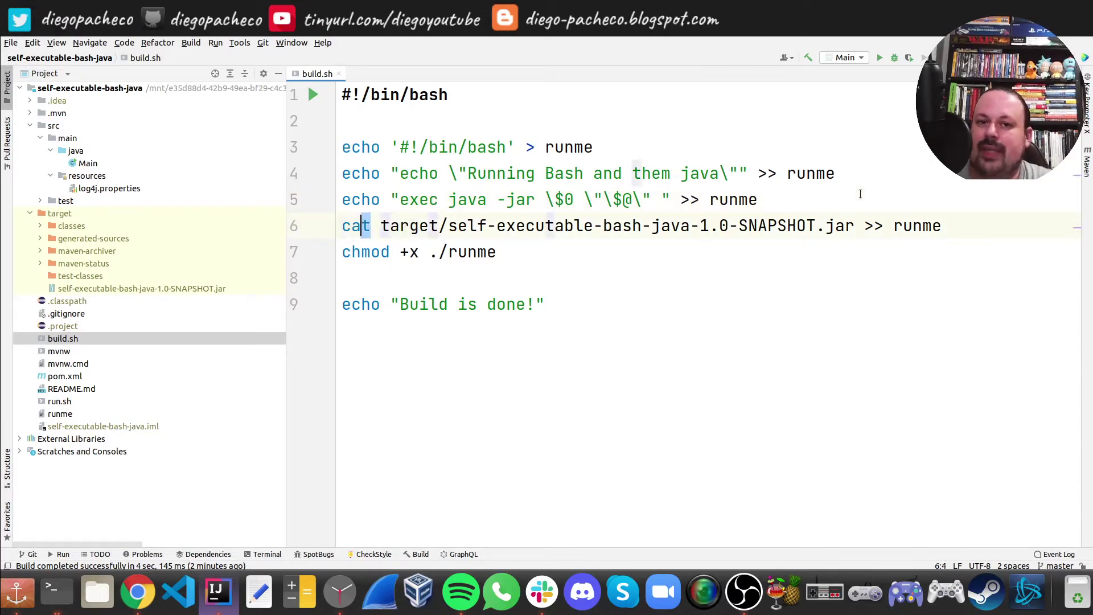
pyautogui.press('Right')
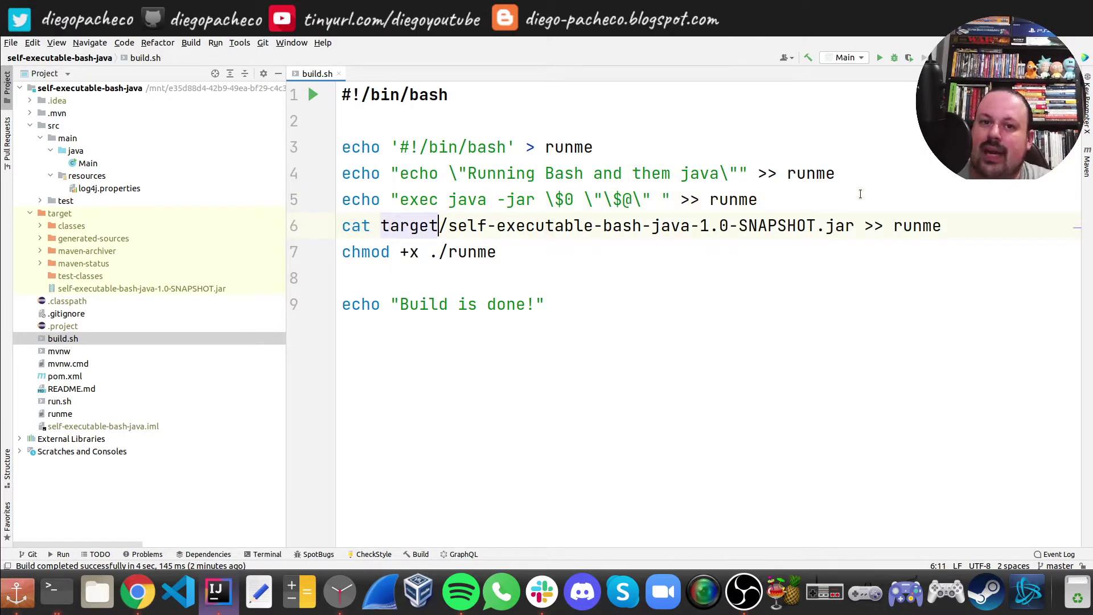
pyautogui.press('Right')
pyautogui.press('Right')
pyautogui.press('Right')
pyautogui.press('Right')
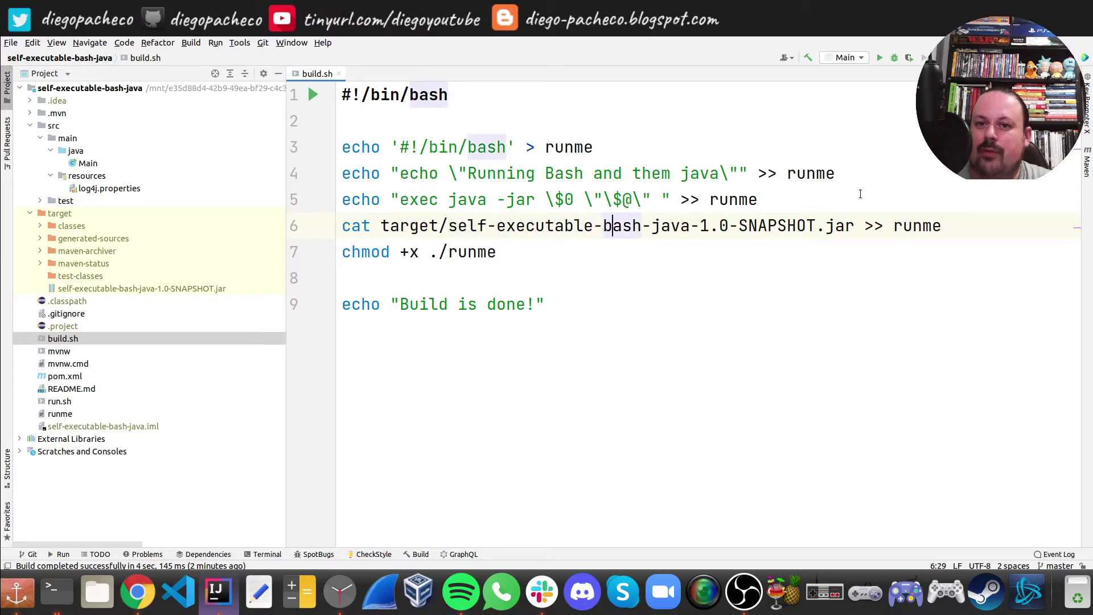
pyautogui.press('Right')
pyautogui.press('Right')
pyautogui.press('Right')
pyautogui.press('Right')
pyautogui.press('Right')
pyautogui.press('Right')
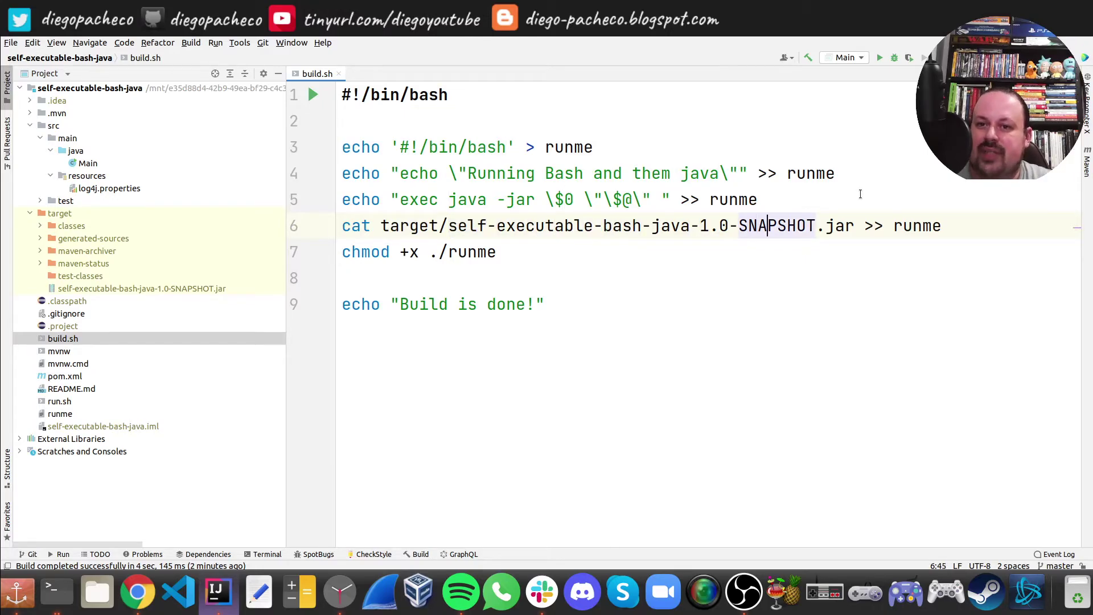
pyautogui.press('Right')
pyautogui.press('Right')
pyautogui.press('Right')
pyautogui.press('Right')
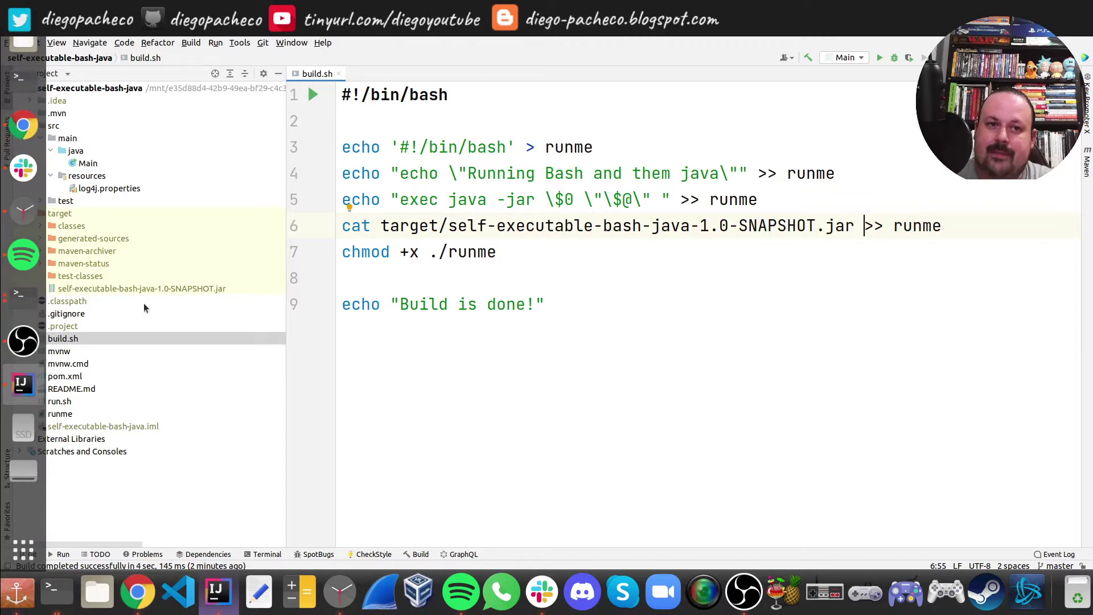
# Check the built jar in the target folder, then return to build.sh
pyautogui.click(87, 251)
pyautogui.press('Up')
pyautogui.press('Up')
pyautogui.press('Up')
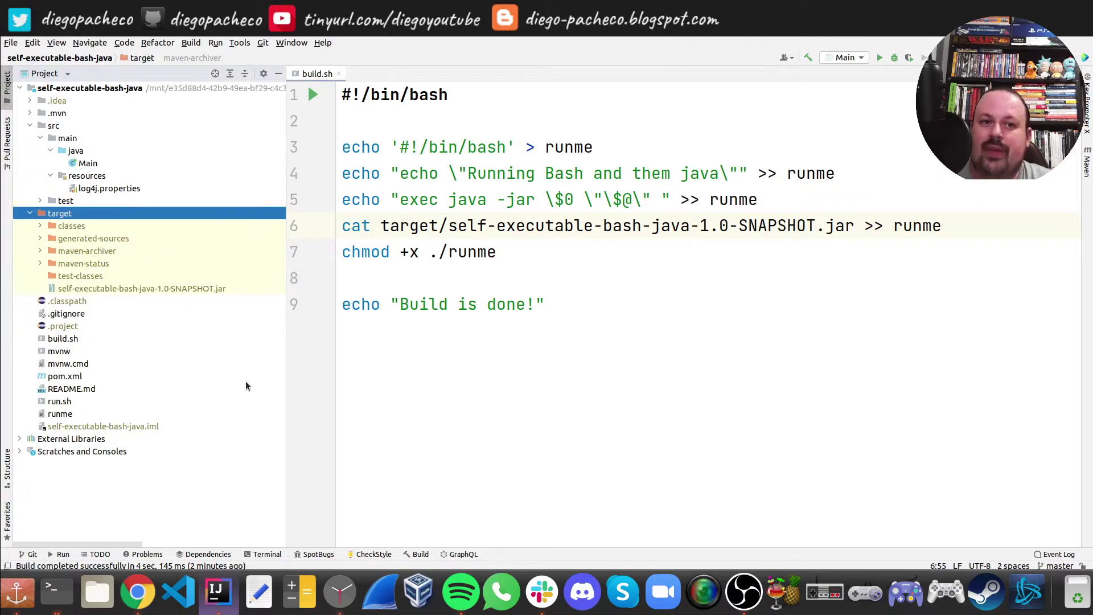
pyautogui.press('Down')
pyautogui.press('Down')
pyautogui.press('Down')
pyautogui.press('Down')
pyautogui.press('Down')
pyautogui.press('Down')
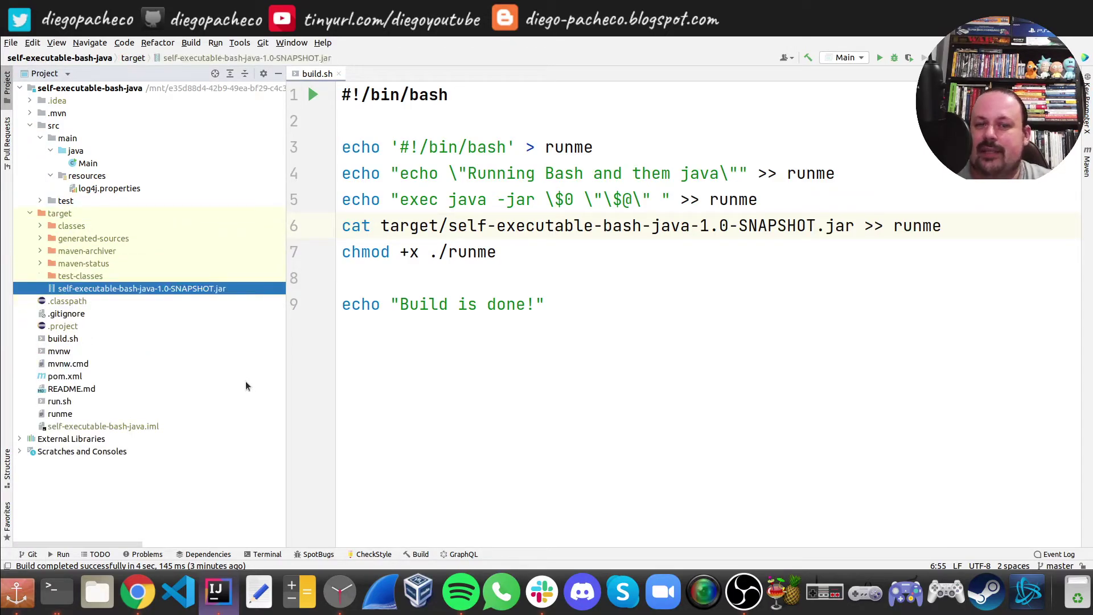
pyautogui.click(898, 225)
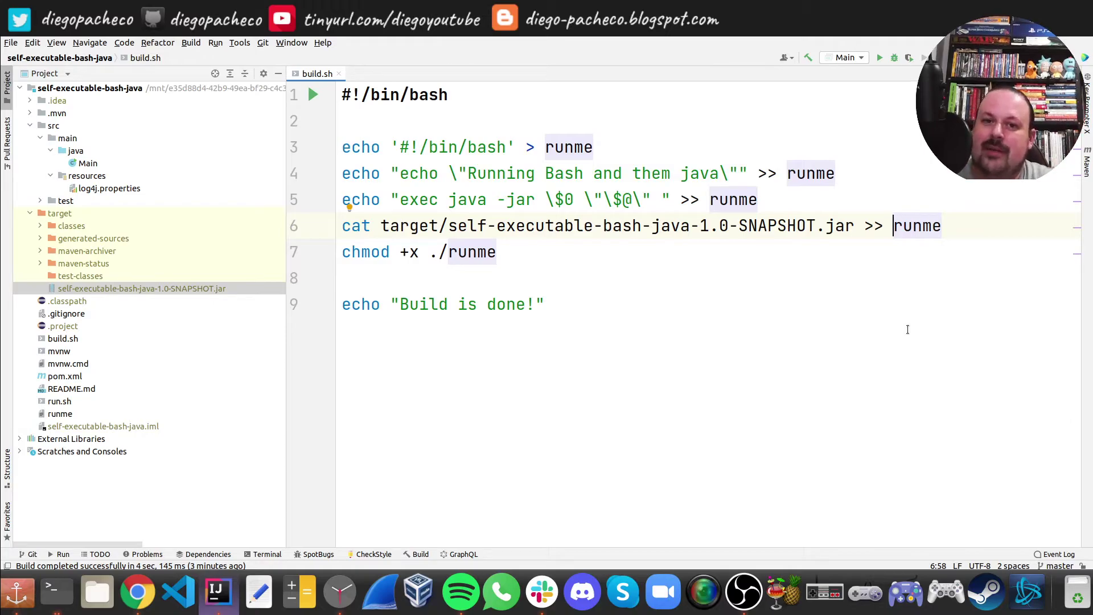
# Review the runme append redirection and the two echo lines written to runme
pyautogui.press('Down')
pyautogui.press('Left')
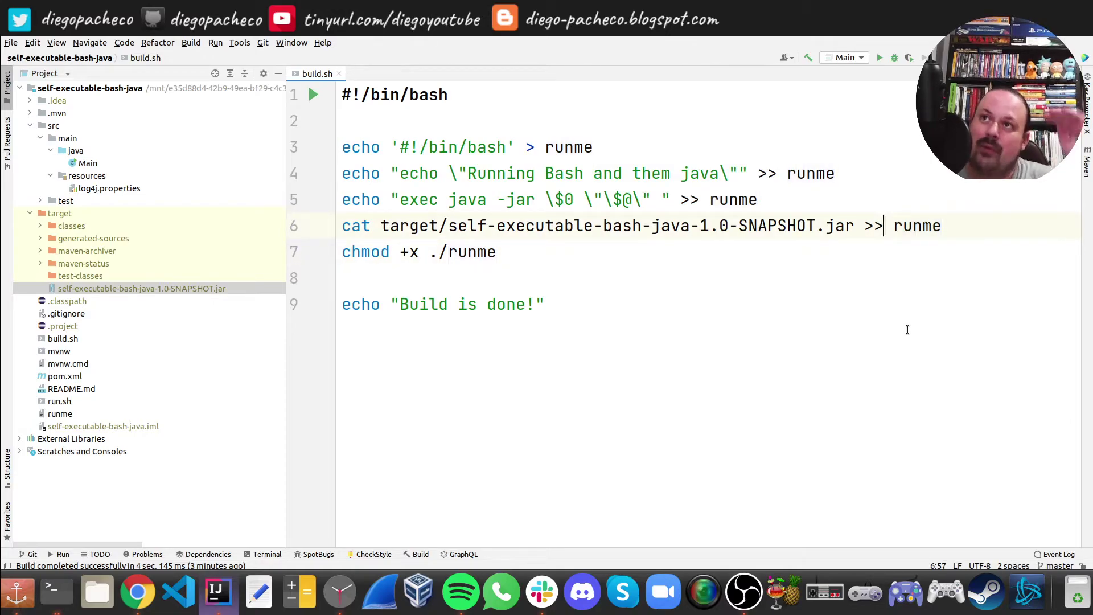
pyautogui.press('Up')
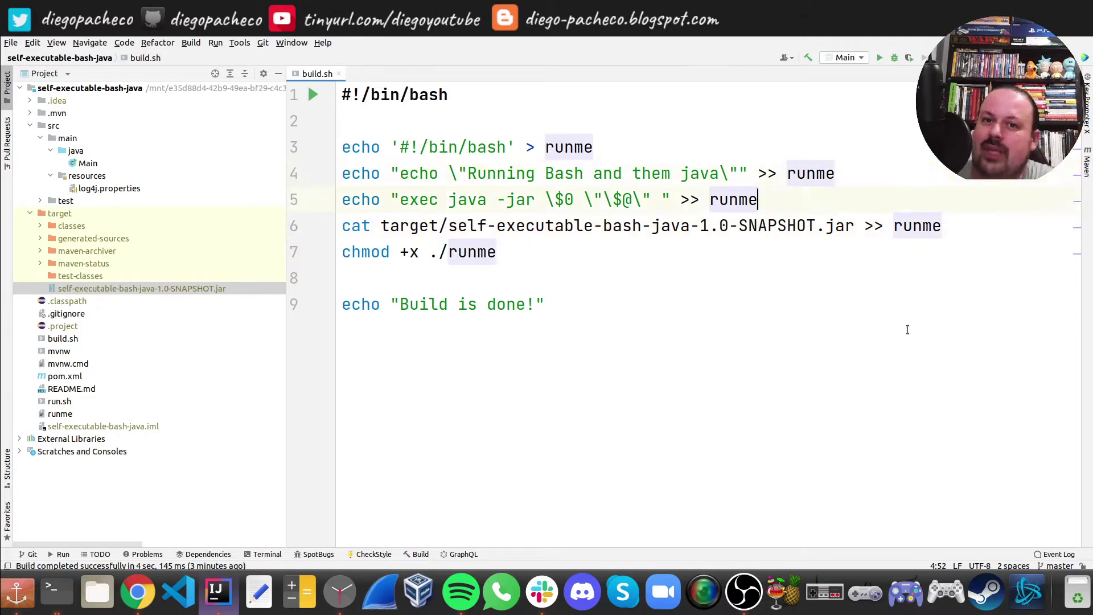
pyautogui.press('Home')
pyautogui.press('Up')
pyautogui.hotkey('shift', 'Down')
pyautogui.hotkey('shift', 'End')
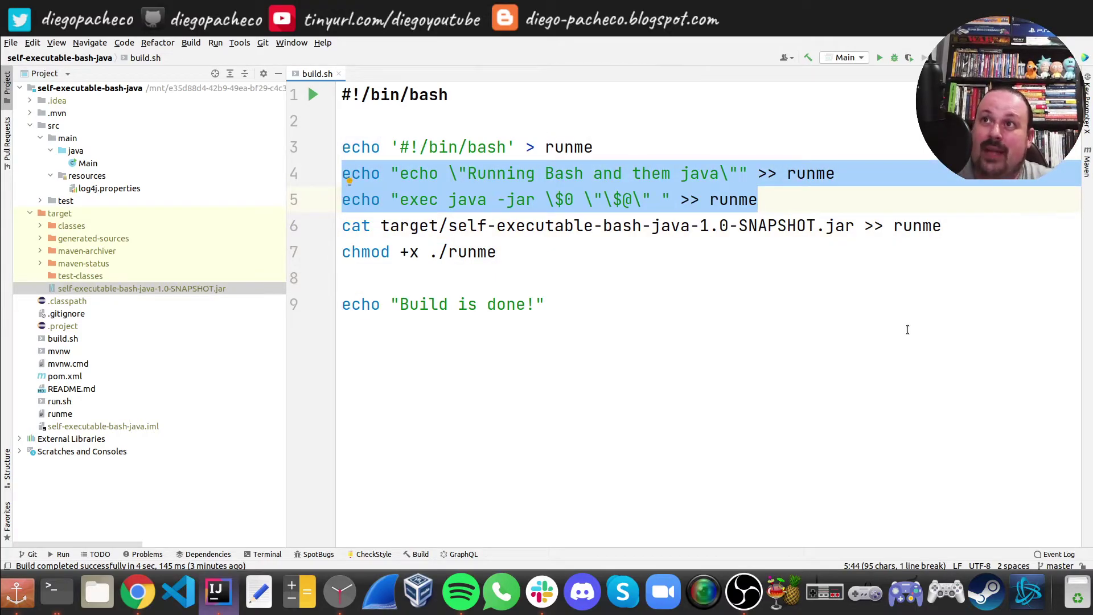
pyautogui.press('Down')
pyautogui.press('Down')
pyautogui.press('Down')
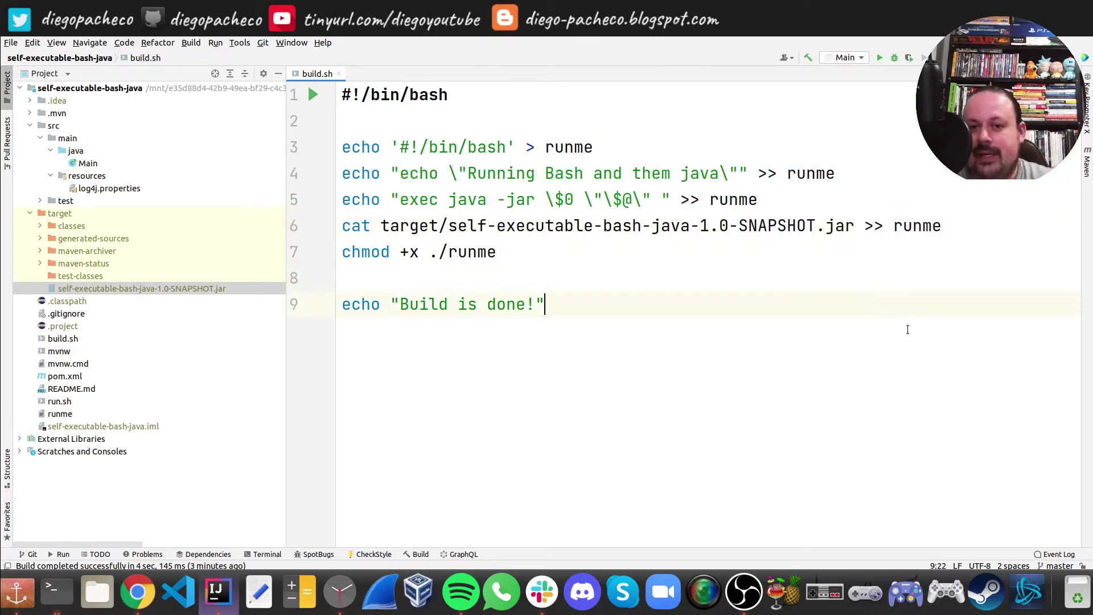
# Review the chmod line making runme executable and the final 'Build is done' line
pyautogui.press('Up')
pyautogui.press('Up')
pyautogui.hotkey('shift', 'Home')
pyautogui.press('End')
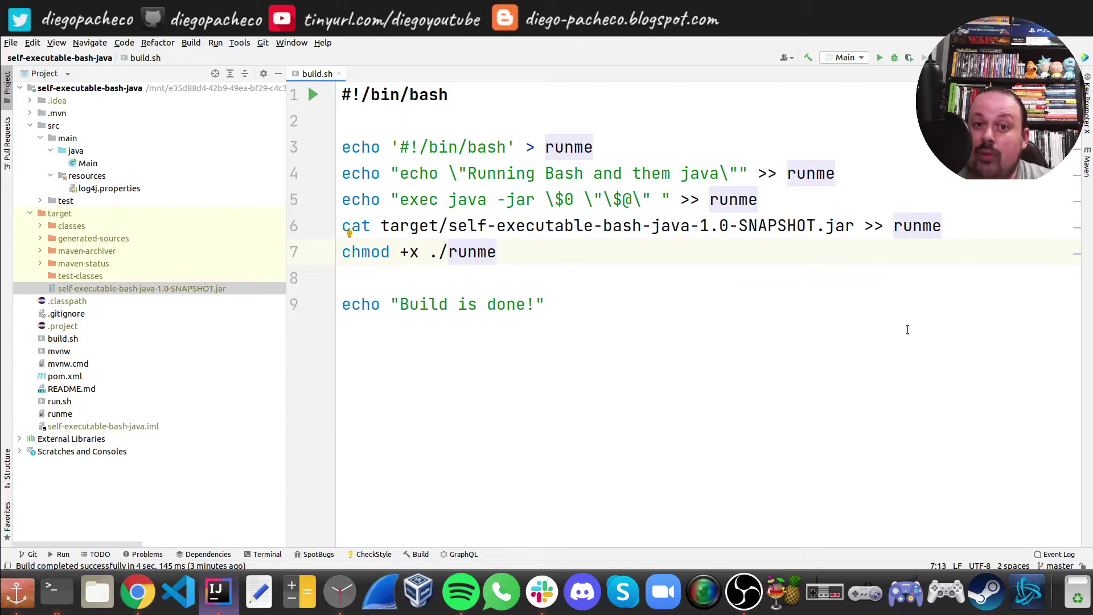
pyautogui.press('Down')
pyautogui.press('Down')
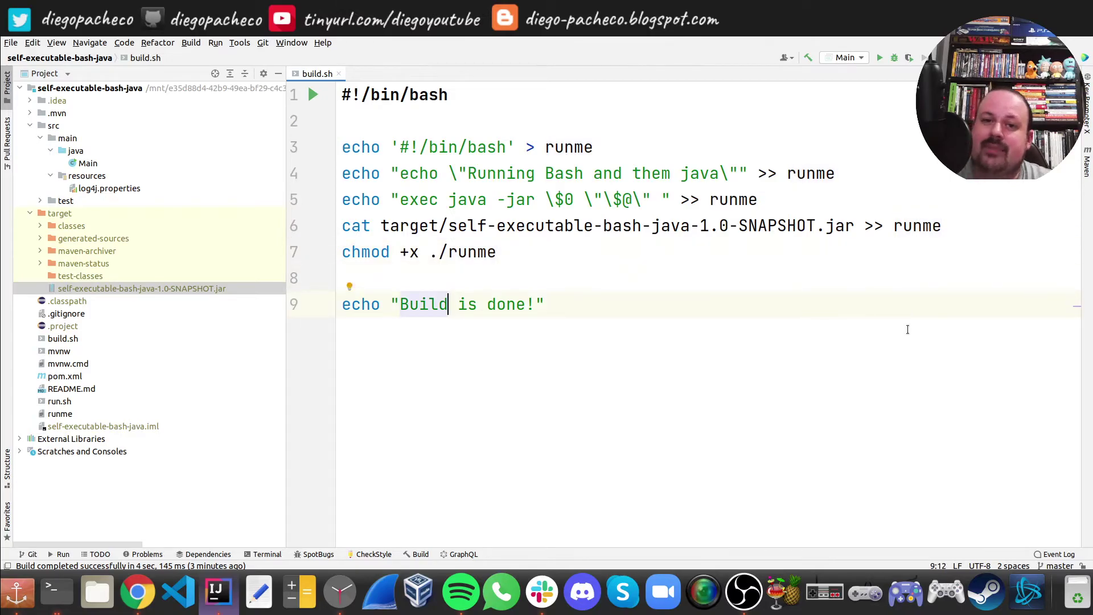
# Close build.sh, list the project folder in a terminal, and run build.sh to 'Build is done!'
pyautogui.click(337, 72)
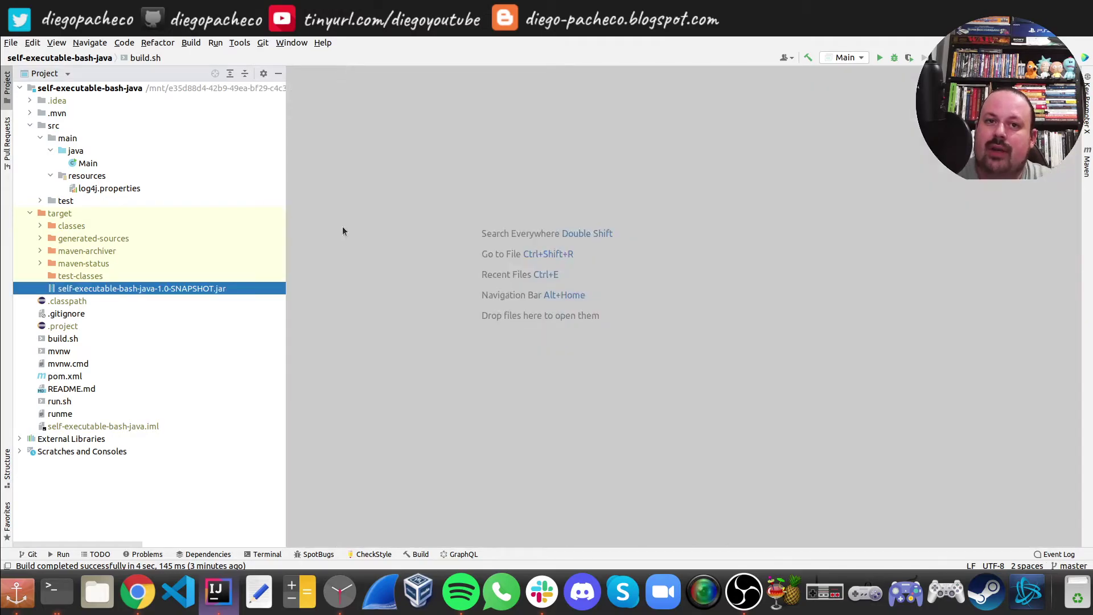
pyautogui.click(52, 591)
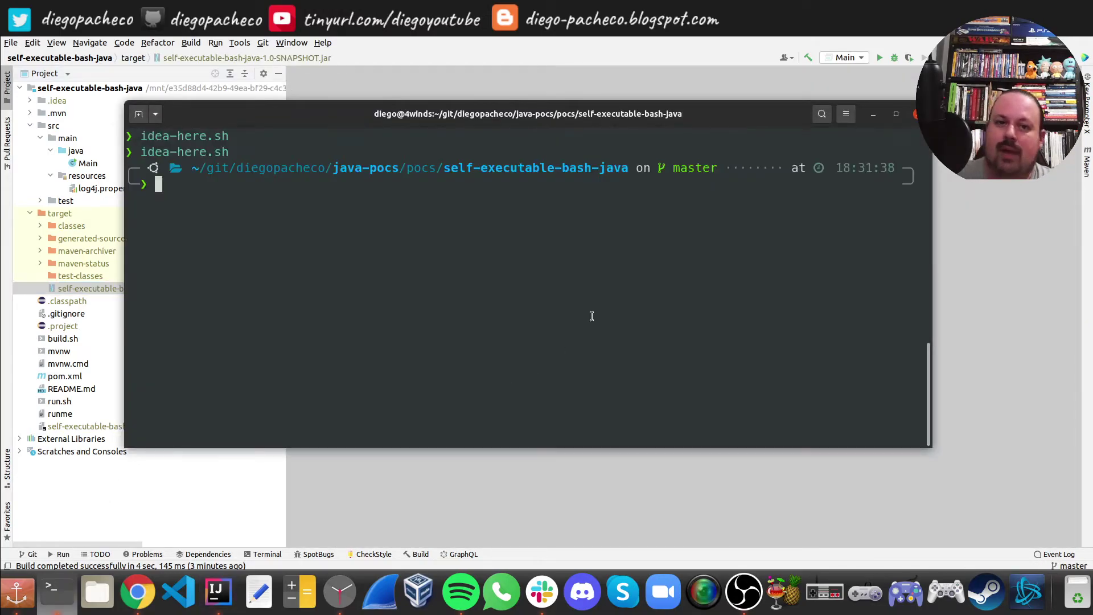
pyautogui.write('ls')
pyautogui.press('Return')
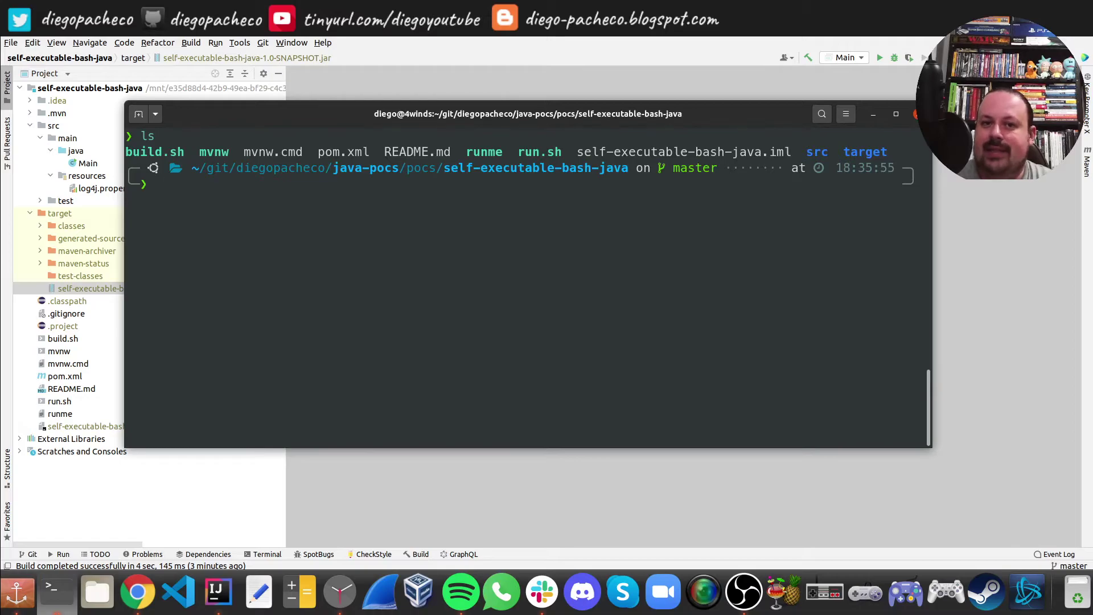
pyautogui.write('./build.sh')
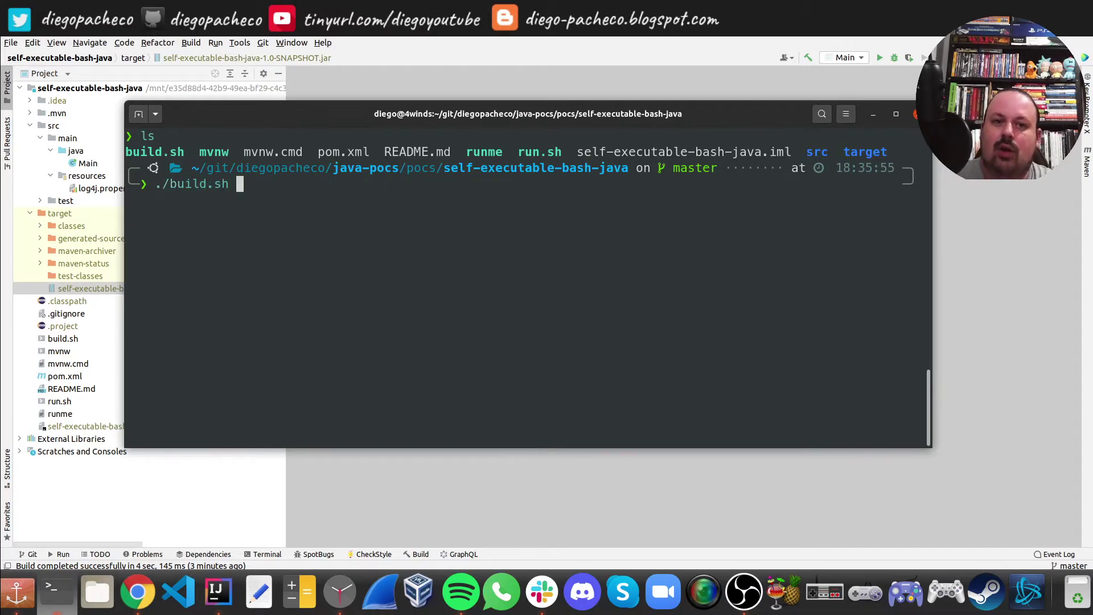
pyautogui.press('Return')
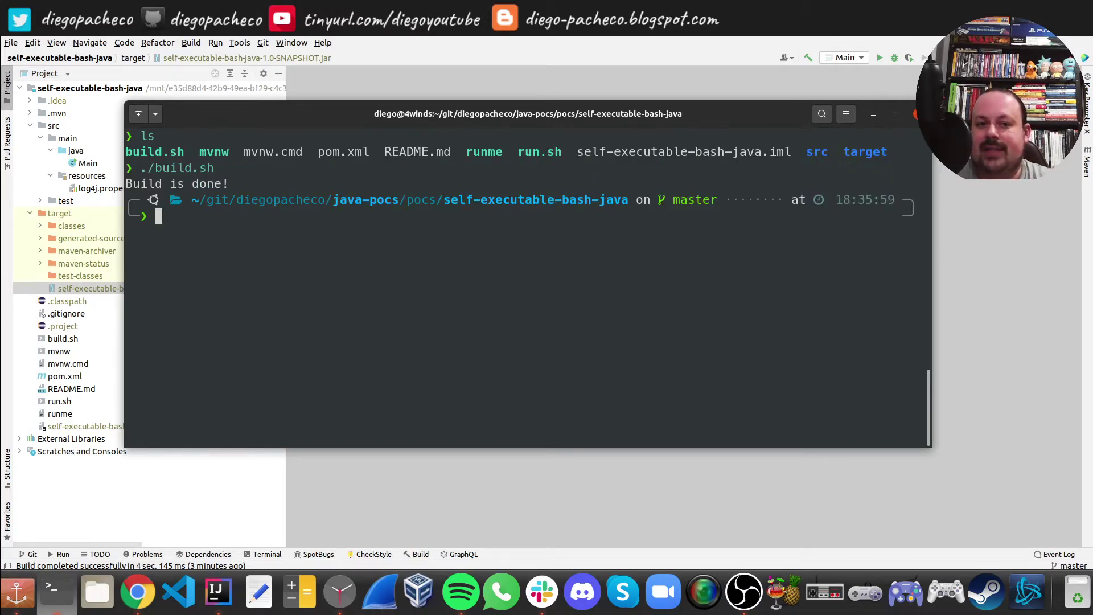
# Run ./runme, which prints 'Running Bash and them java' and 'It works!', then return to the IDE
pyautogui.hotkey('ctrl', 'l')
pyautogui.write('./r')
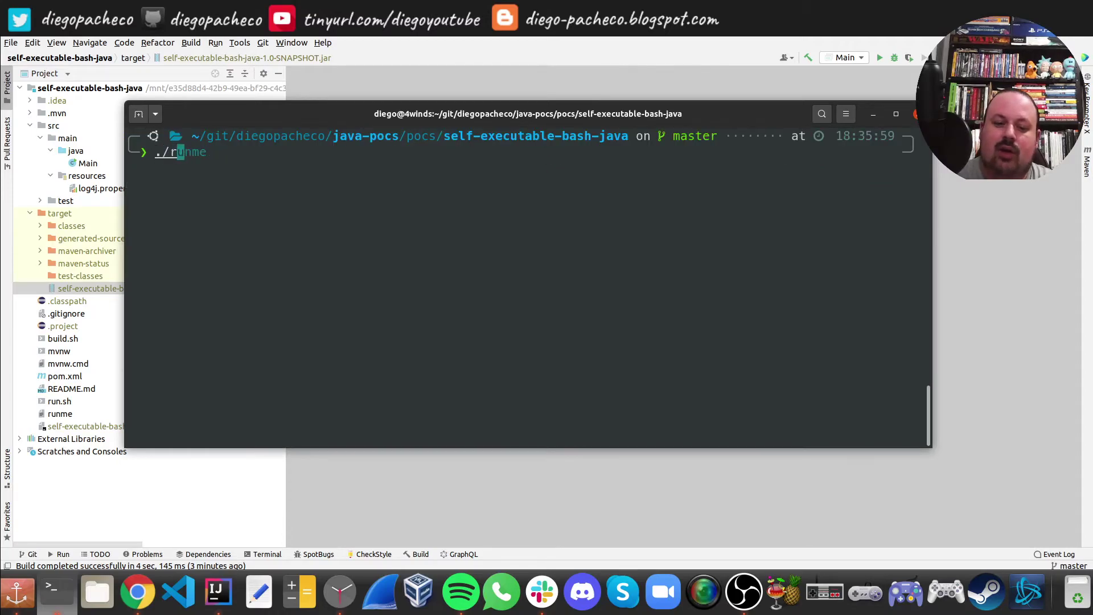
pyautogui.write('un')
pyautogui.press('Tab')
pyautogui.press('Tab')
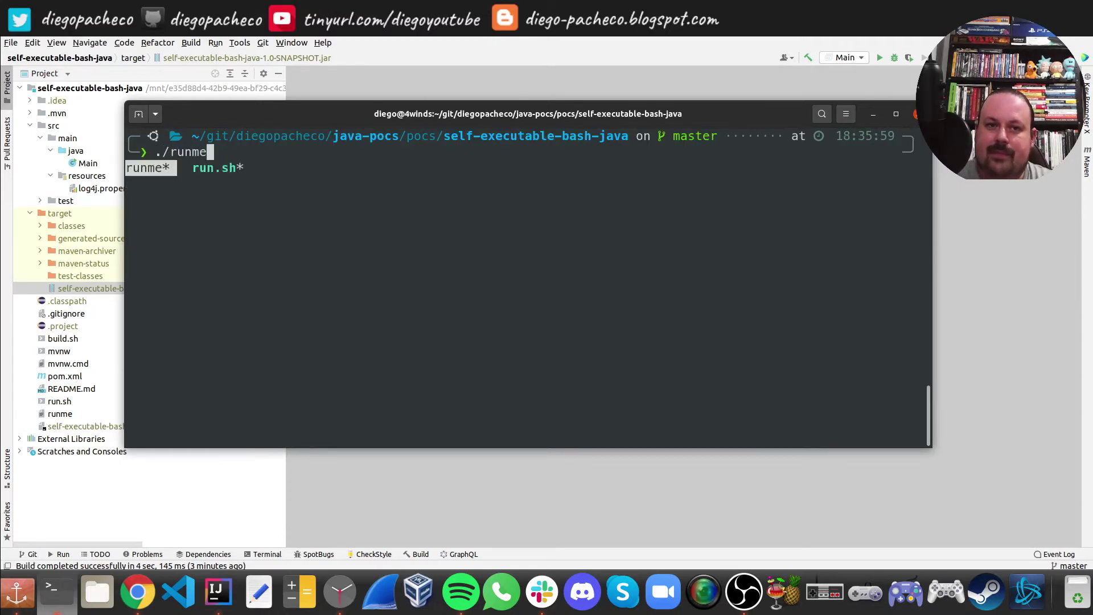
pyautogui.press('Return')
pyautogui.press('Return')
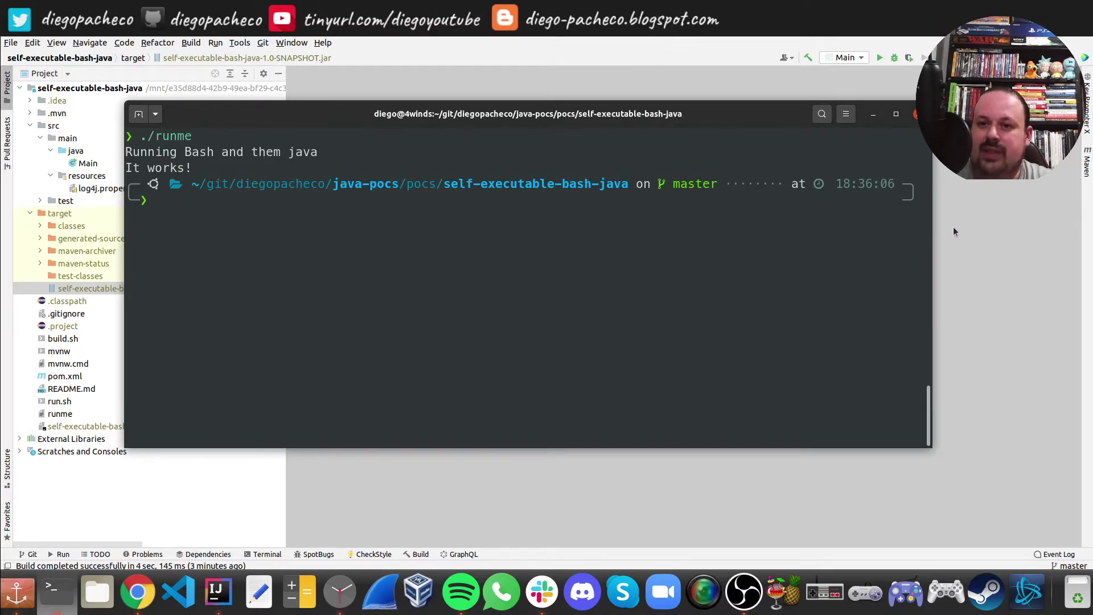
pyautogui.click(976, 192)
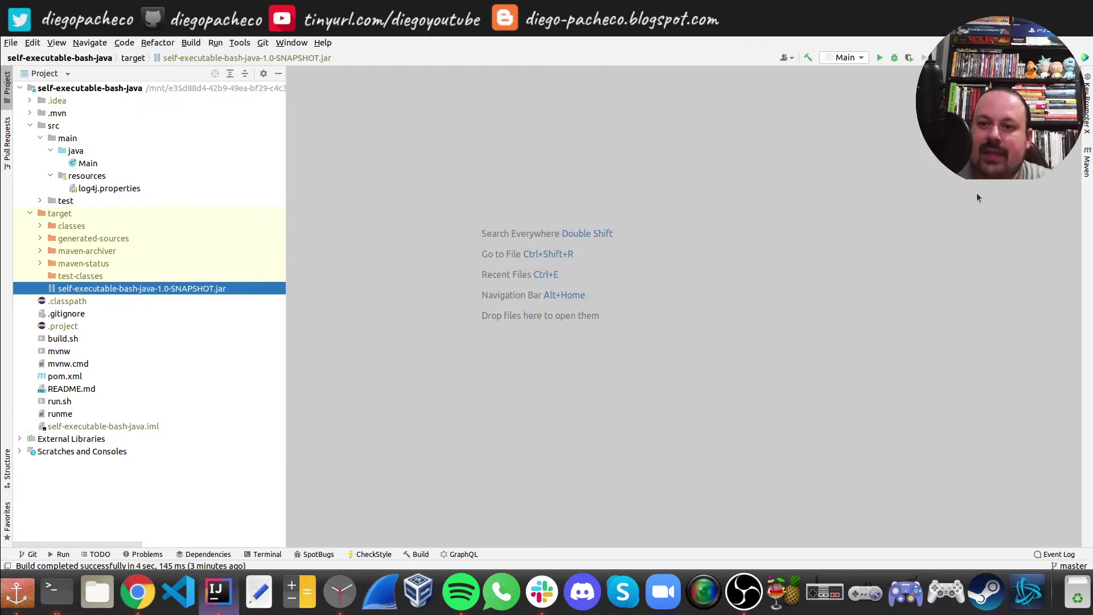
# Open runme from the Project tree and highlight its #! shebang
pyautogui.doubleClick(91, 414)
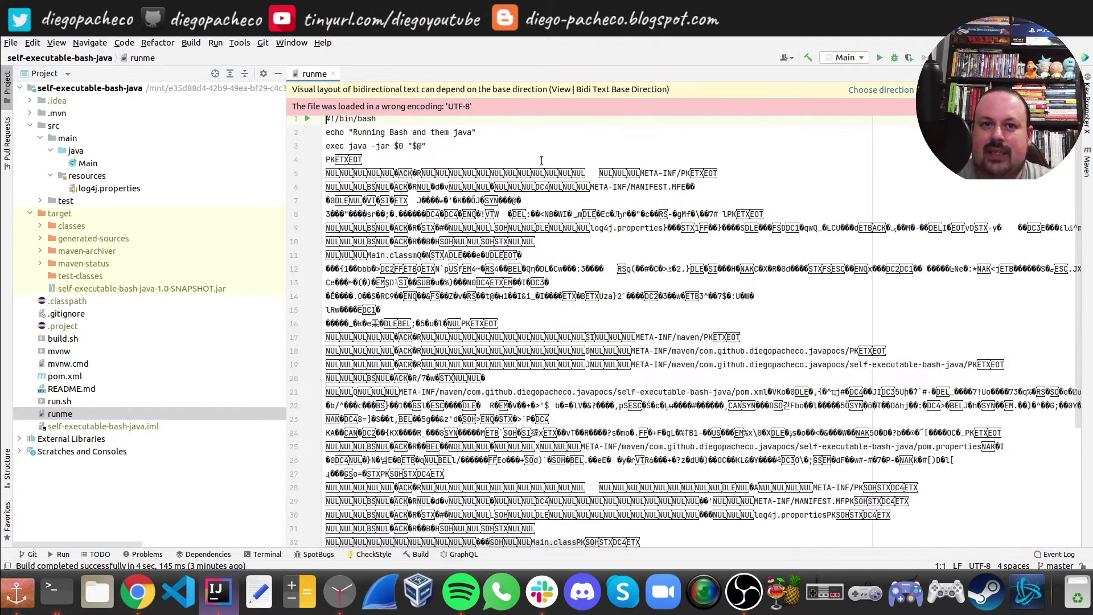
pyautogui.keyDown('ctrl'); pyautogui.scroll(1, 454, 162); pyautogui.keyUp('ctrl')
pyautogui.keyDown('ctrl'); pyautogui.scroll(1, 457, 165); pyautogui.keyUp('ctrl')
pyautogui.keyDown('ctrl'); pyautogui.scroll(2, 461, 169); pyautogui.keyUp('ctrl')
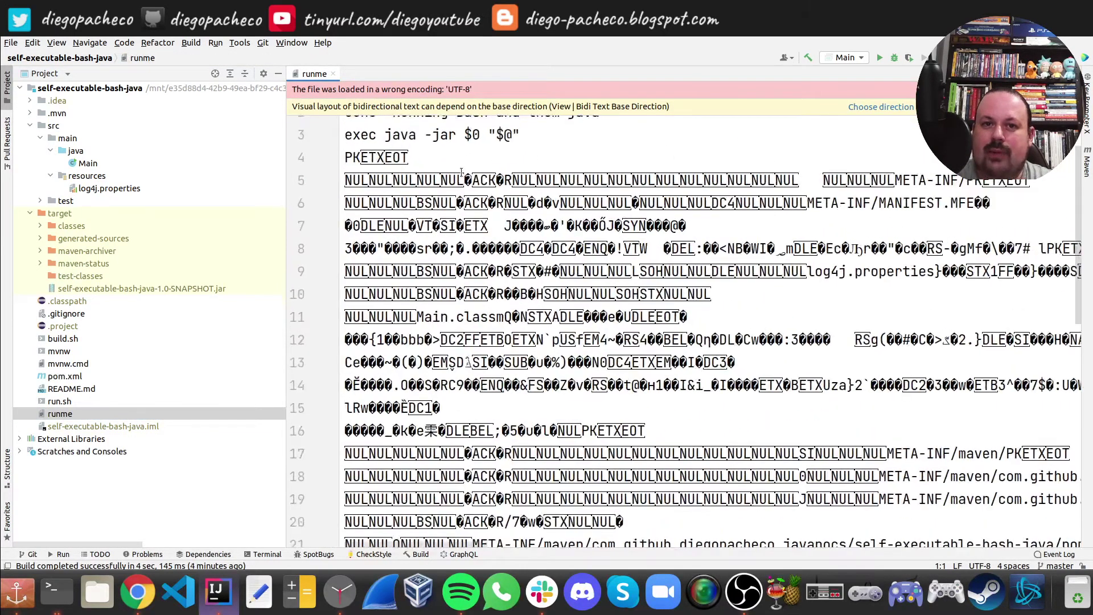
pyautogui.keyDown('ctrl'); pyautogui.scroll(1, 466, 175); pyautogui.keyUp('ctrl')
pyautogui.click(446, 130)
pyautogui.hotkey('shift', 'Home')
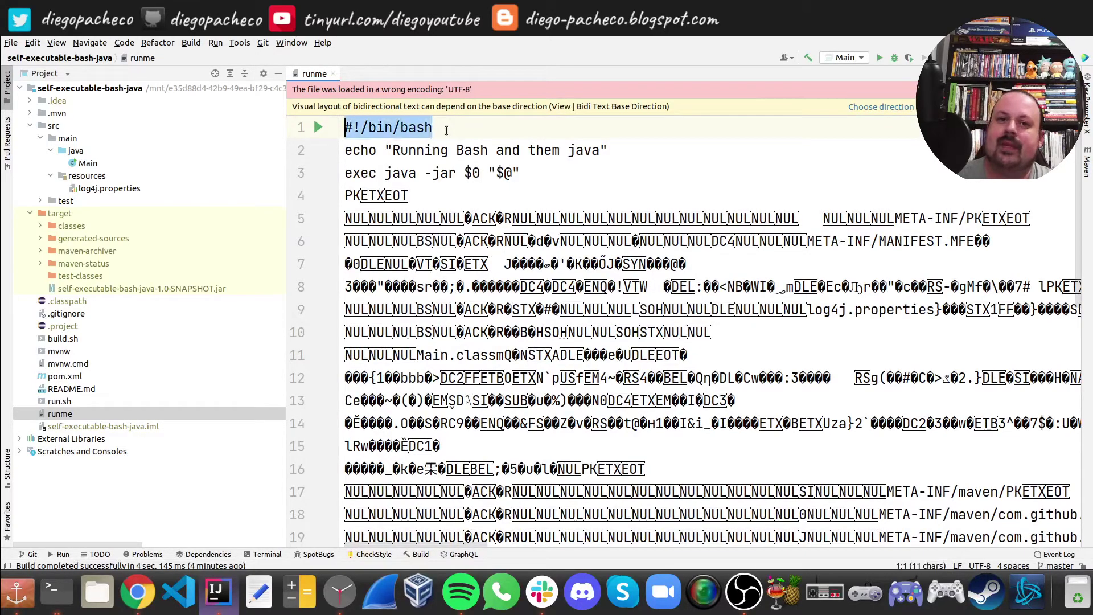
pyautogui.press('Home')
pyautogui.hotkey('shift', 'Right')
pyautogui.hotkey('shift', 'Right')
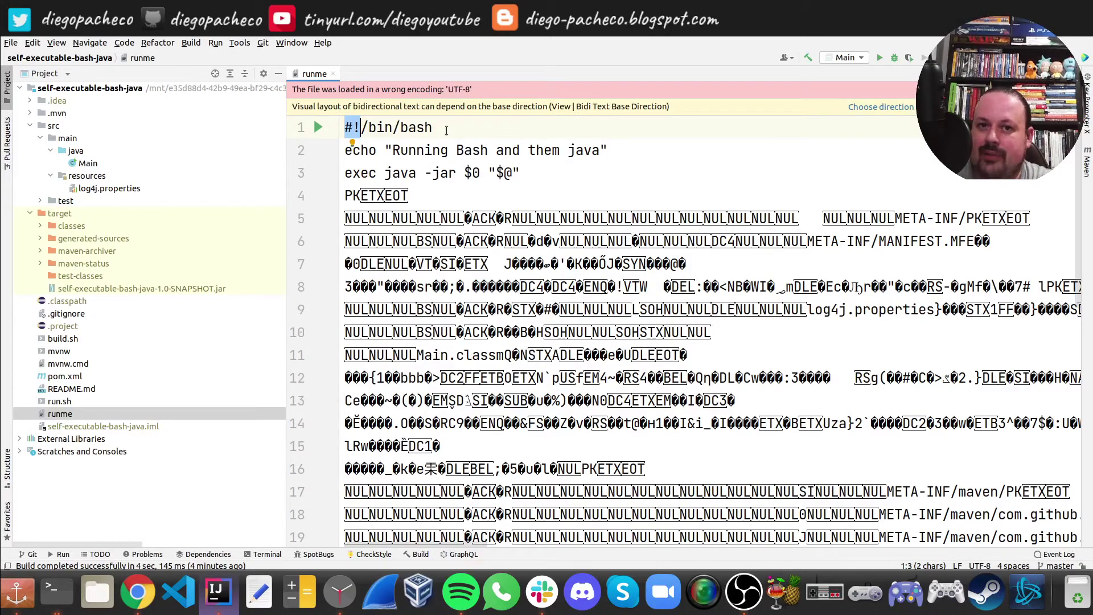
# Highlight the 'echo Running Bash' line in runme
pyautogui.press('End')
pyautogui.hotkey('shift', 'Home')
pyautogui.press('End')
pyautogui.press('Down')
pyautogui.press('Home')
pyautogui.hotkey('shift', 'Down')
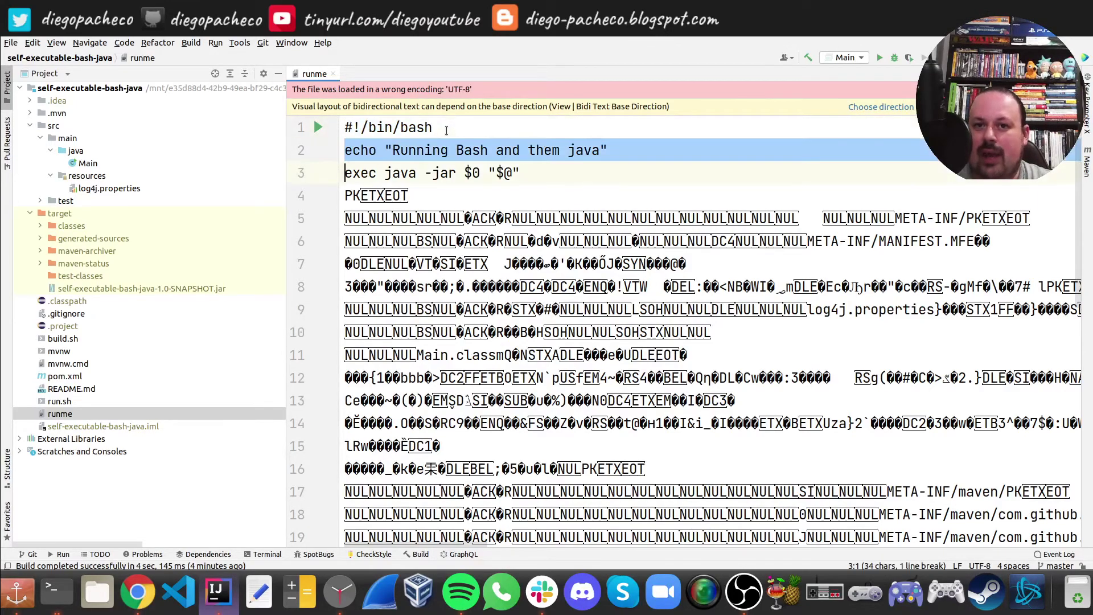
# Highlight the exec java -jar command line
pyautogui.press('Down')
pyautogui.hotkey('shift', 'End')
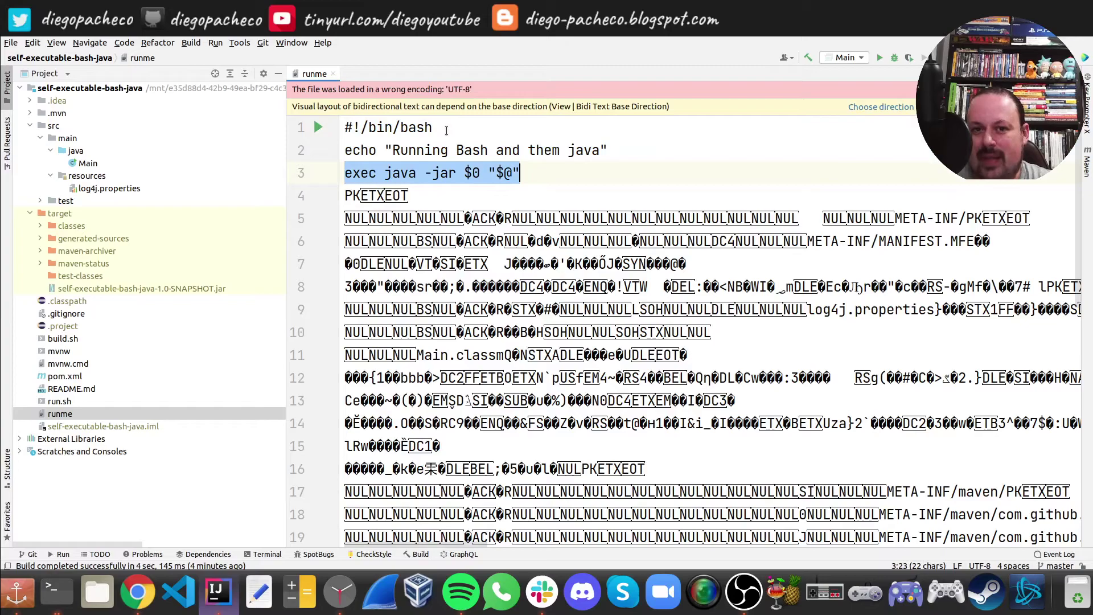
pyautogui.press('Home')
pyautogui.hotkey('shift', 'End')
# Highlight $0 and the "$@" argument pass-through in the exec line
pyautogui.press('Home')
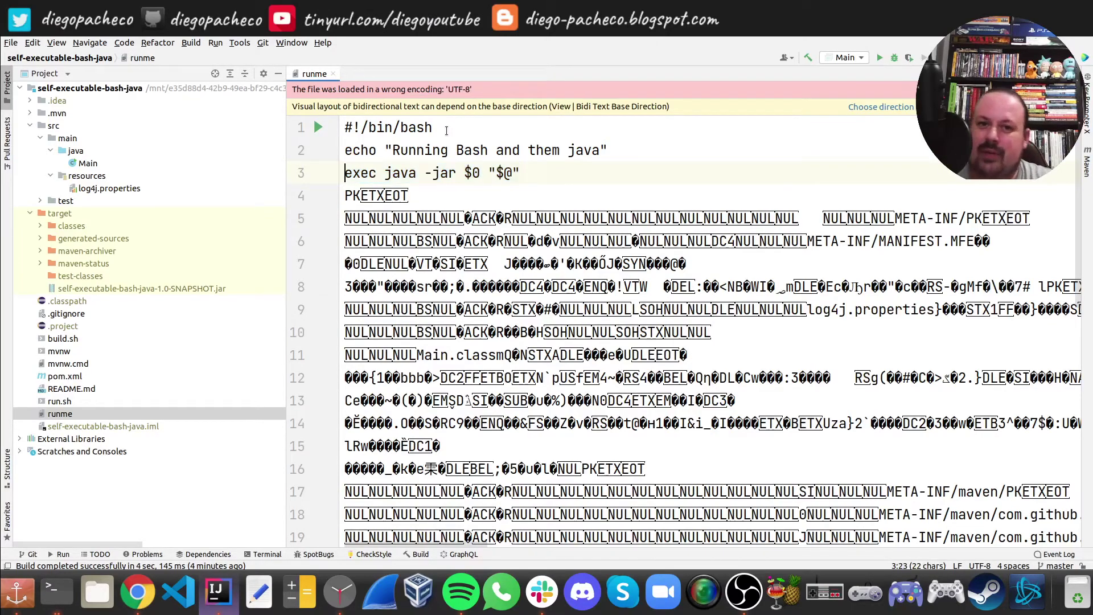
pyautogui.press('Right')
pyautogui.press('Right')
pyautogui.press('Right')
pyautogui.press('Right')
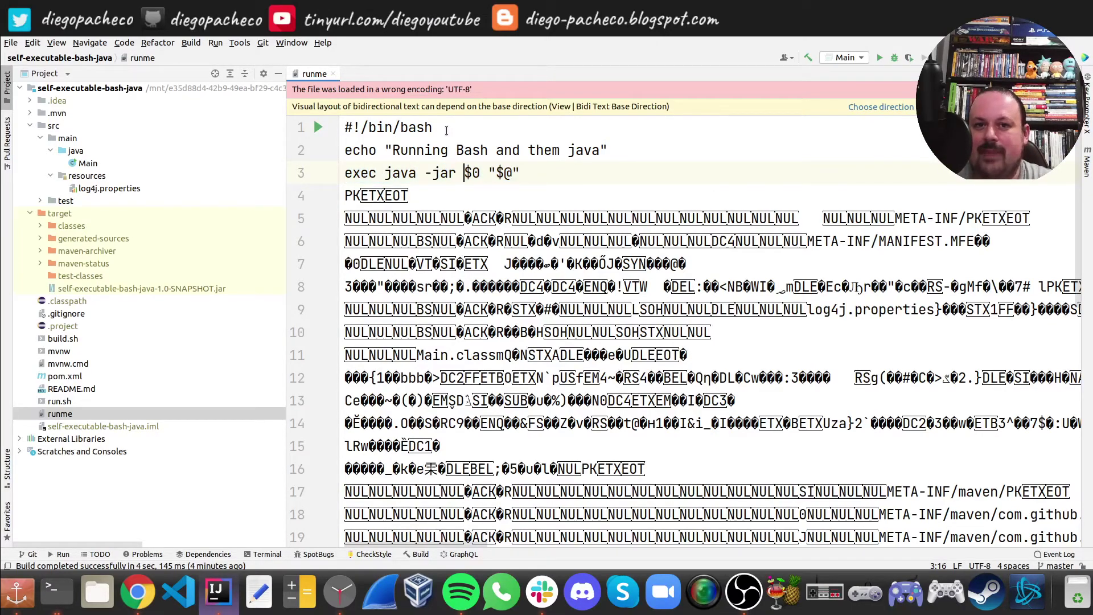
pyautogui.hotkey('shift', 'Right')
pyautogui.hotkey('shift', 'Right')
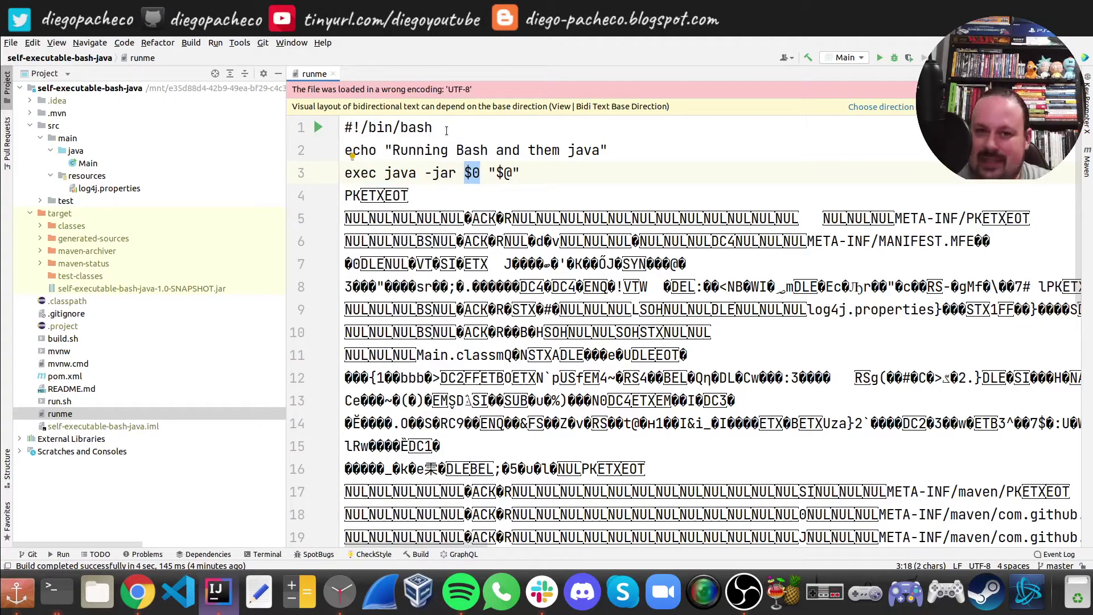
pyautogui.press('Right')
pyautogui.press('Right')
pyautogui.hotkey('shift', 'End')
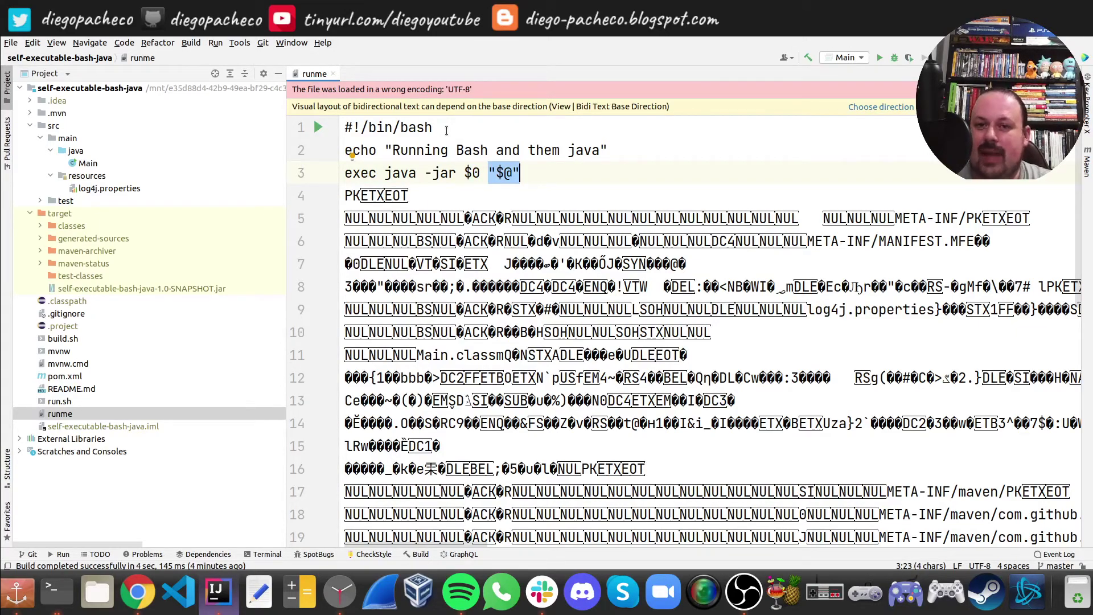
pyautogui.press('Down')
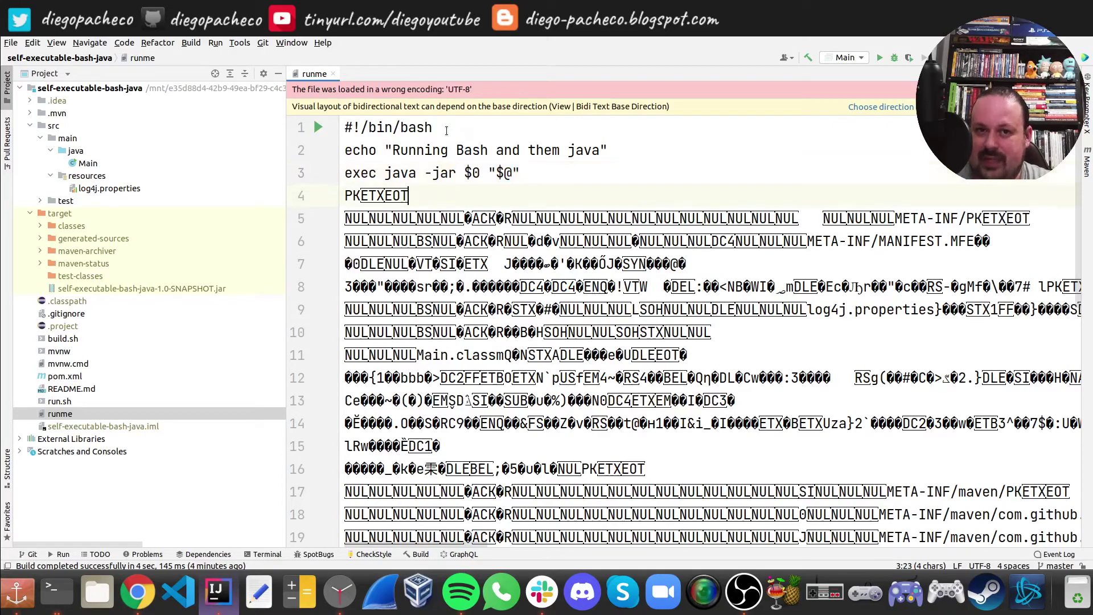
# Move down through runme's embedded jar bytes to the end of line 39
pyautogui.press('Home')
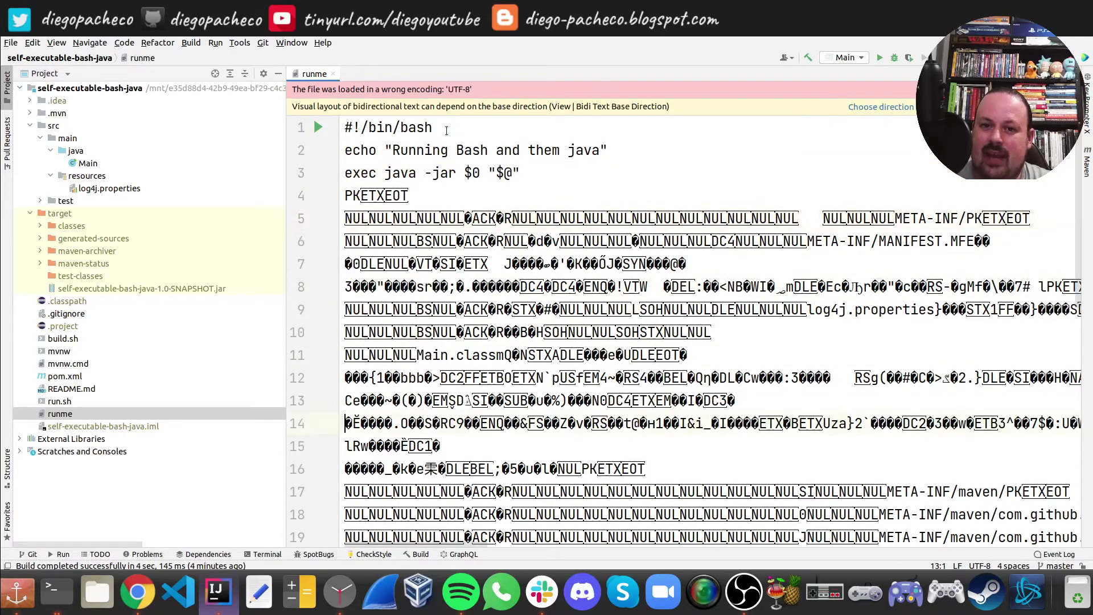
pyautogui.press('Down')
pyautogui.press('Down')
pyautogui.press('Down')
pyautogui.press('Down')
pyautogui.press('Down')
pyautogui.press('Down')
pyautogui.press('Down')
pyautogui.press('Down')
pyautogui.press('Down')
pyautogui.press('Down')
pyautogui.press('Down')
pyautogui.press('Down')
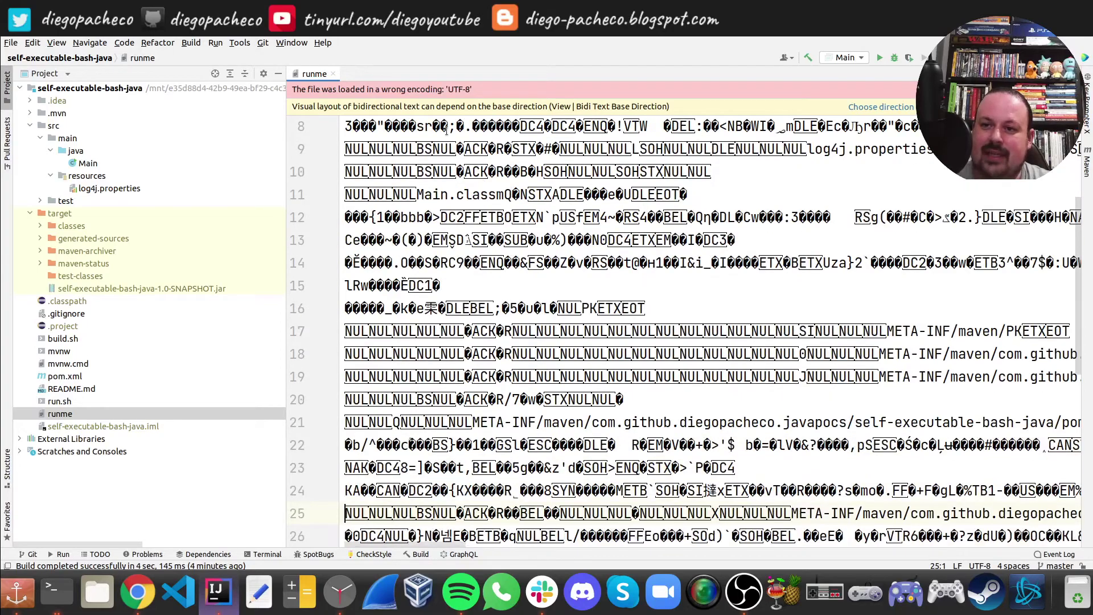
pyautogui.press('Down')
pyautogui.press('Down')
pyautogui.press('Down')
pyautogui.press('Down')
pyautogui.press('Down')
pyautogui.press('Down')
pyautogui.press('Down')
pyautogui.press('Down')
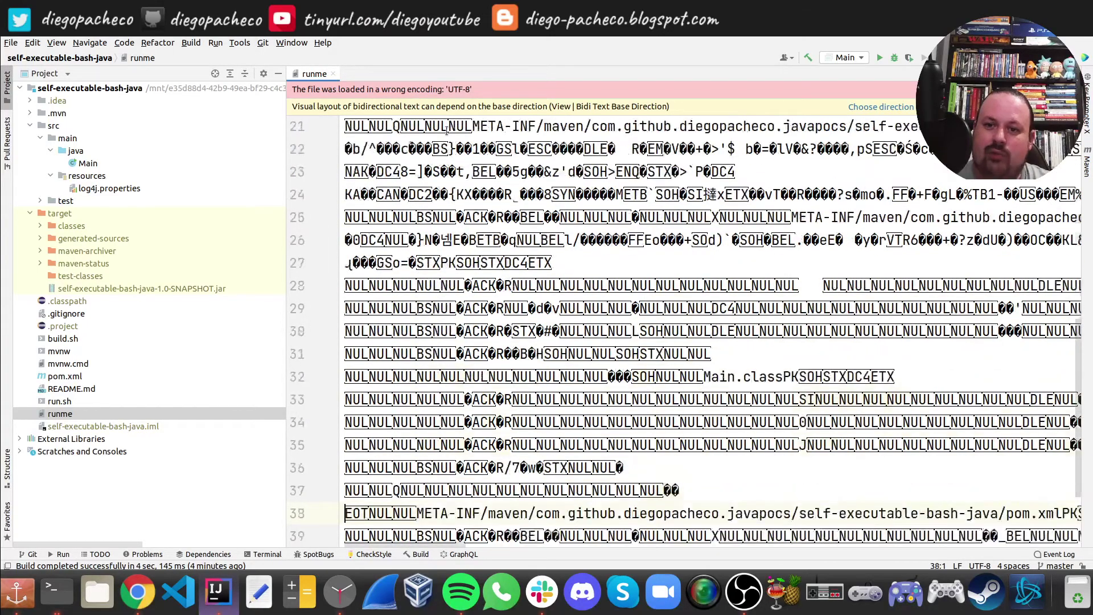
pyautogui.press('Down')
pyautogui.press('End')
# Jump between runme's start and end, then move back up toward the bash header
pyautogui.hotkey('ctrl', 'End')
pyautogui.hotkey('ctrl', 'Home')
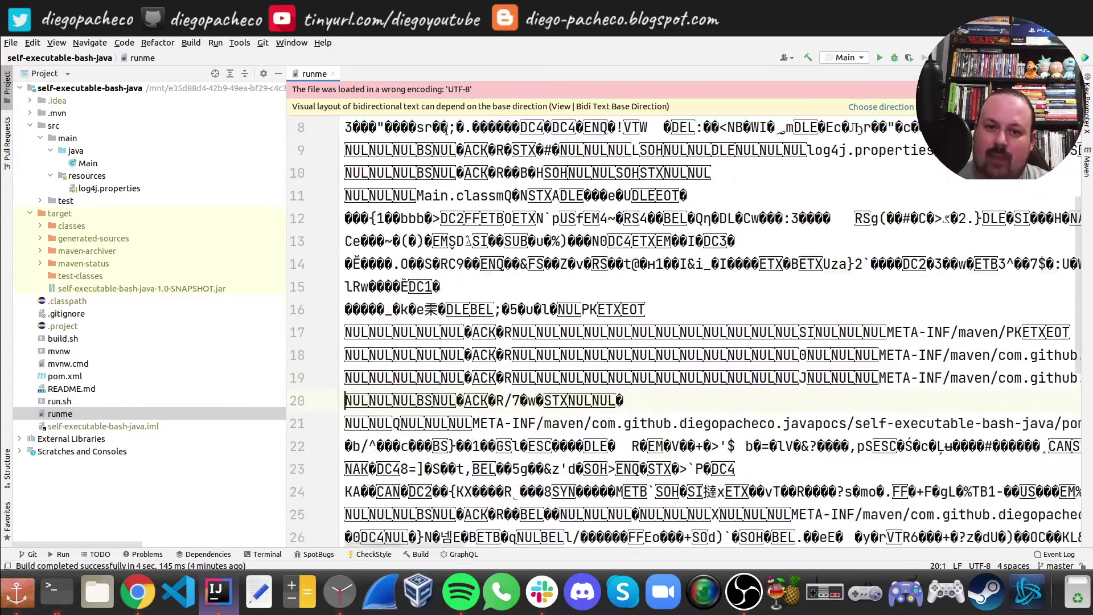
pyautogui.hotkey('ctrl', 'End')
pyautogui.press('Home')
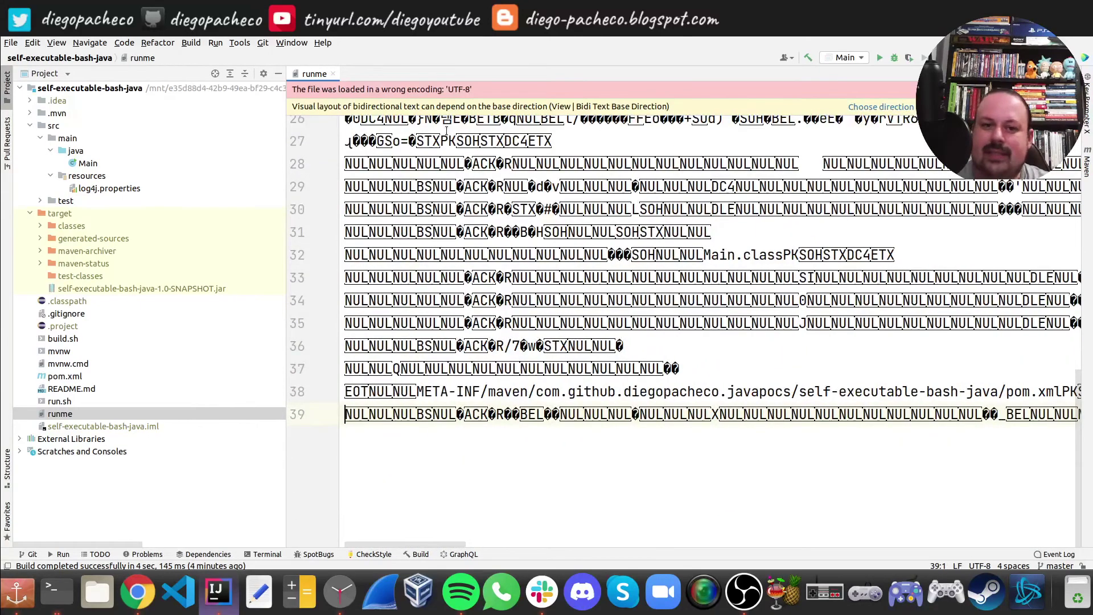
pyautogui.press('End')
pyautogui.press('Home')
pyautogui.press('Up')
pyautogui.press('Up')
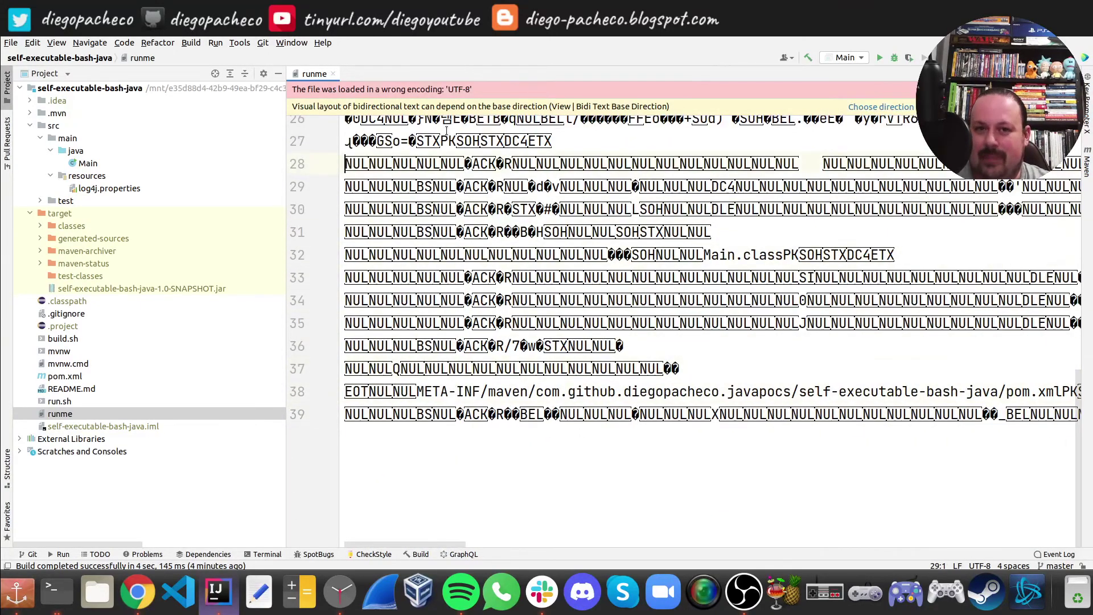
pyautogui.press('Up')
pyautogui.press('Up')
pyautogui.press('Up')
pyautogui.press('Up')
pyautogui.press('Up')
pyautogui.press('Up')
pyautogui.press('Up')
pyautogui.press('Up')
pyautogui.press('Up')
pyautogui.press('Up')
pyautogui.press('Up')
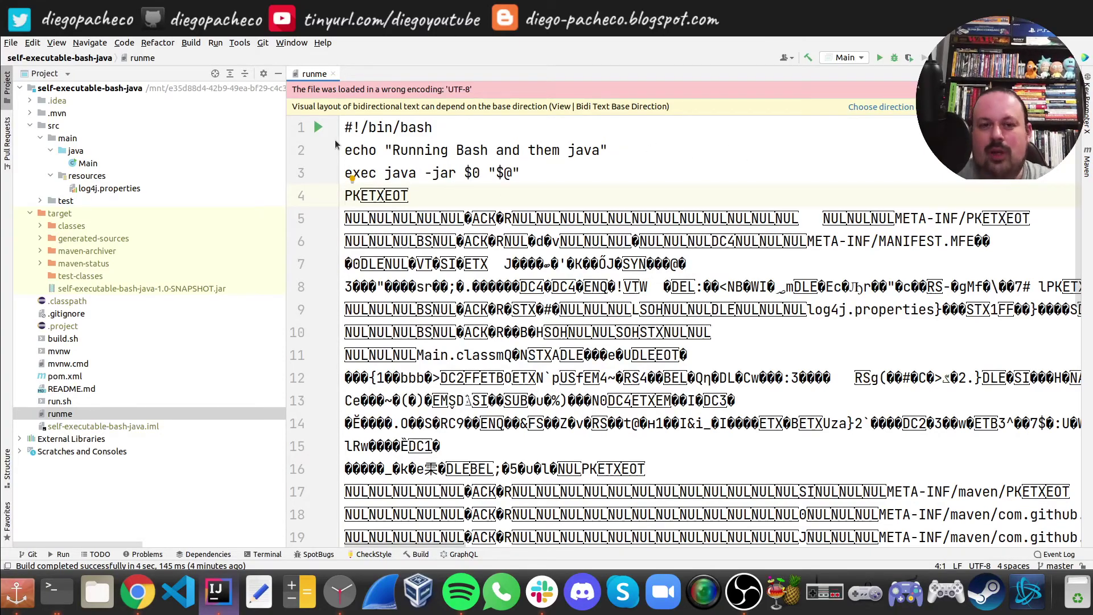
pyautogui.click(333, 75)
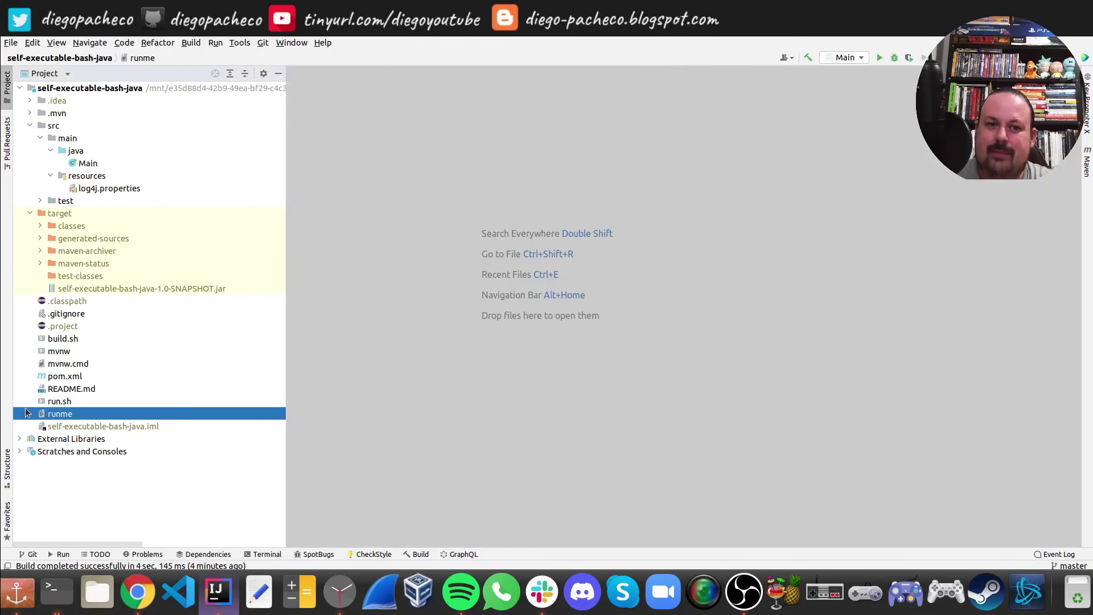
pyautogui.doubleClick(62, 413)
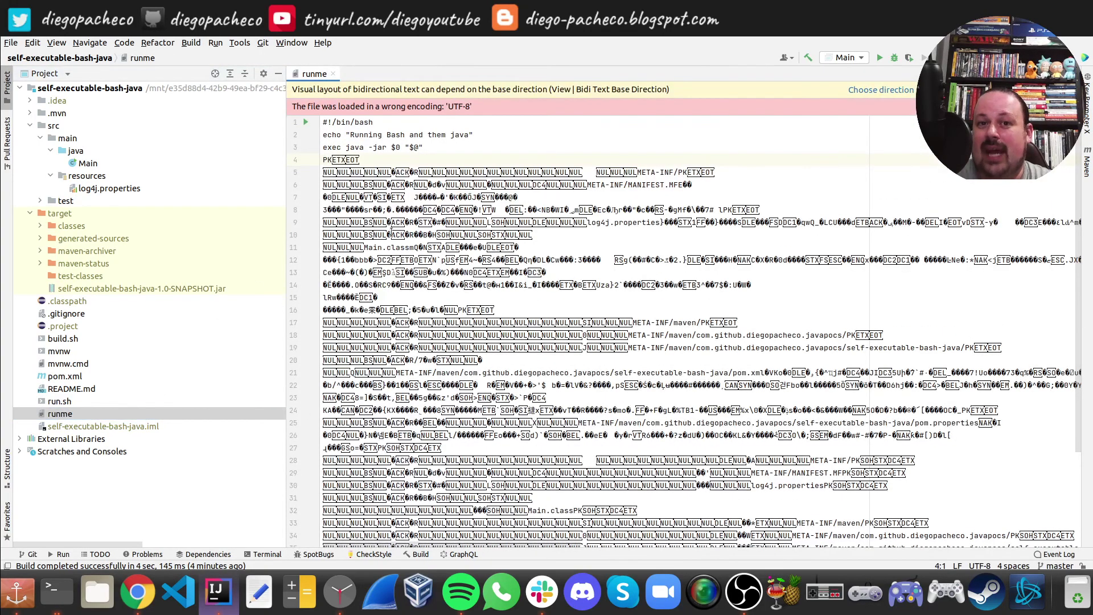
pyautogui.scroll(1, 352, 212)
pyautogui.scroll(1, 351, 211)
pyautogui.scroll(1, 352, 213)
pyautogui.scroll(1, 351, 212)
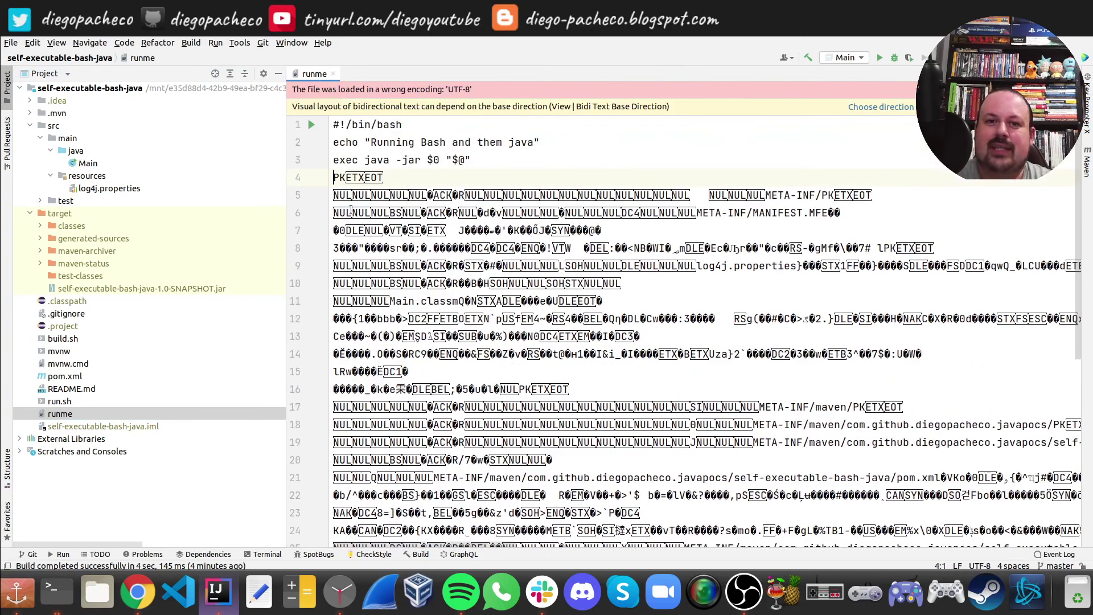
pyautogui.click(332, 74)
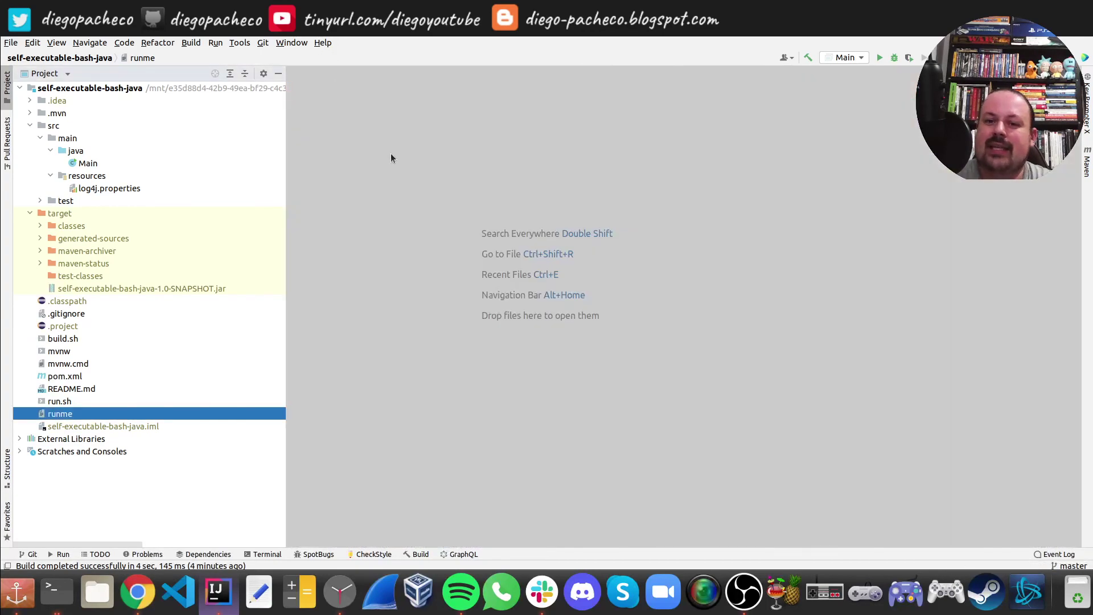